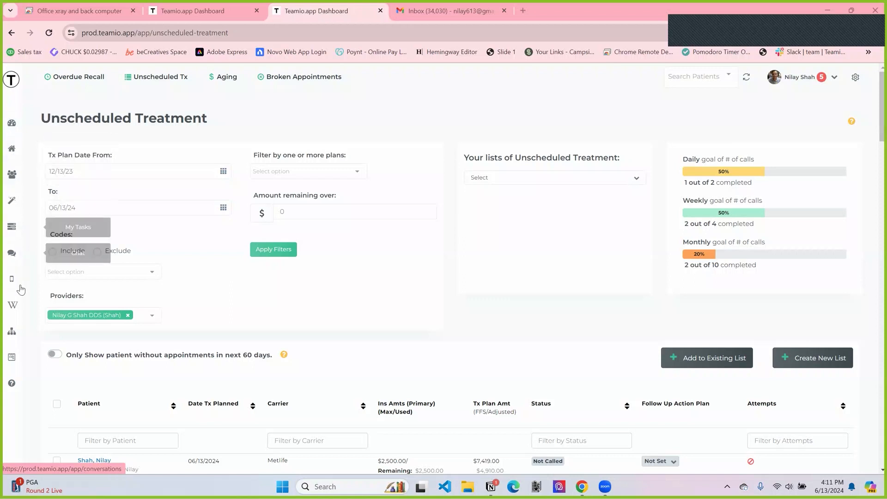
# Step: Open the Wiki section and start a new wiki page
pyautogui.click(12, 313)
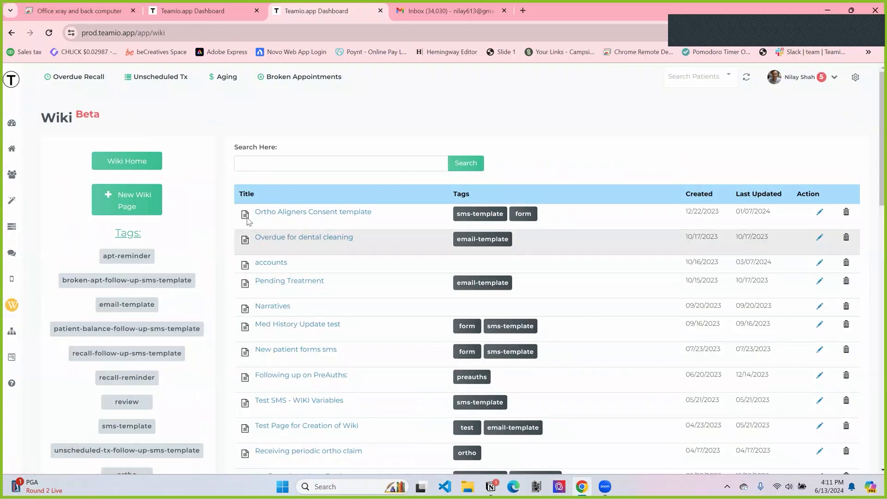
pyautogui.scroll(-4, 314, 319)
pyautogui.scroll(4, 325, 336)
pyautogui.scroll(-5, 325, 337)
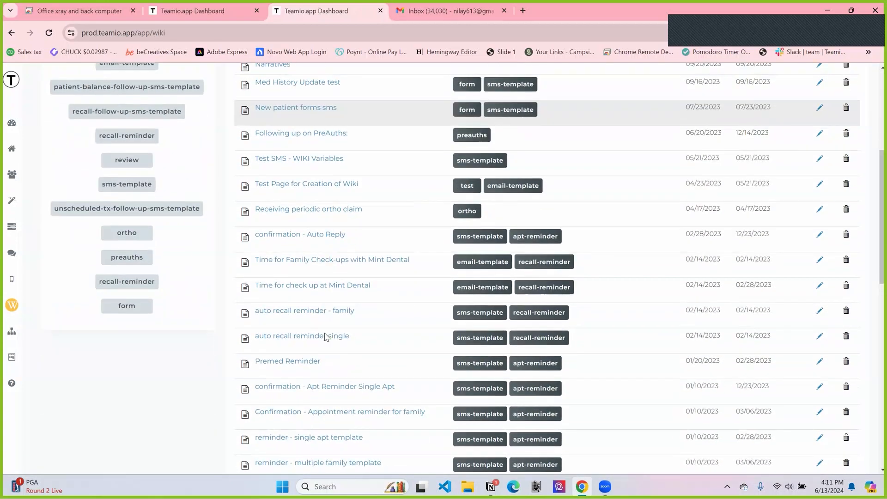
pyautogui.scroll(5, 325, 337)
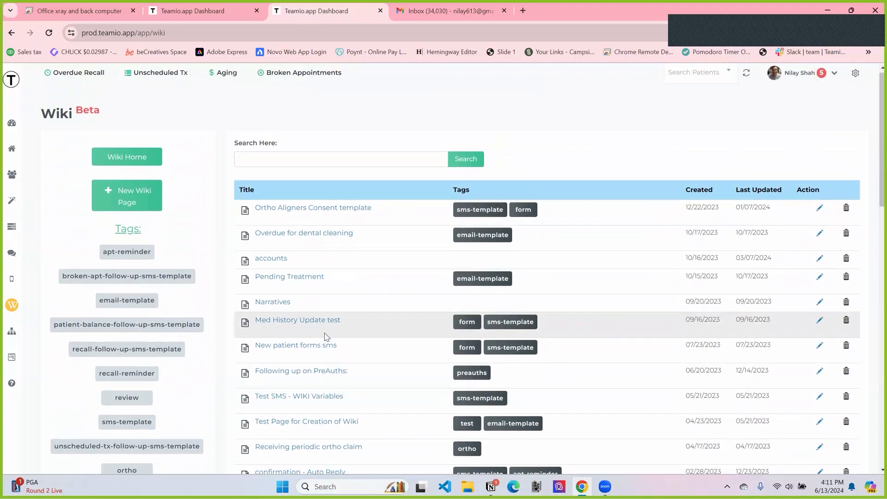
pyautogui.scroll(-2, 370, 351)
pyautogui.scroll(1, 374, 354)
pyautogui.scroll(1, 373, 354)
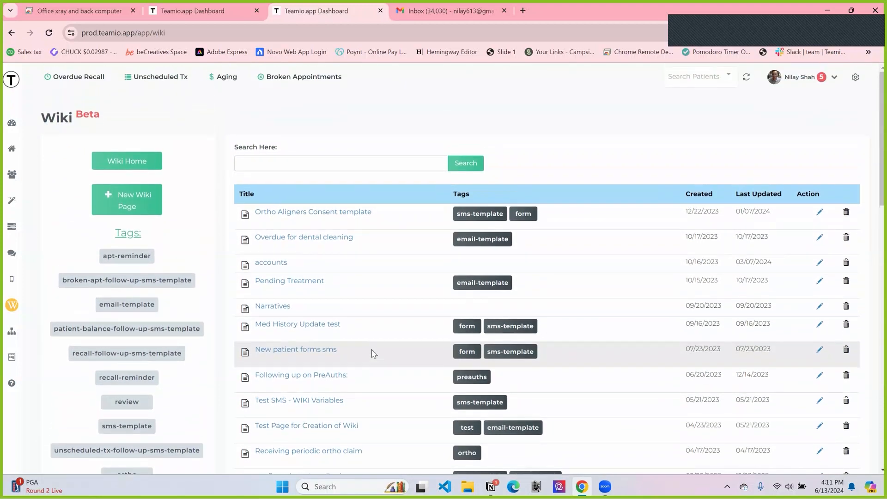
pyautogui.click(140, 205)
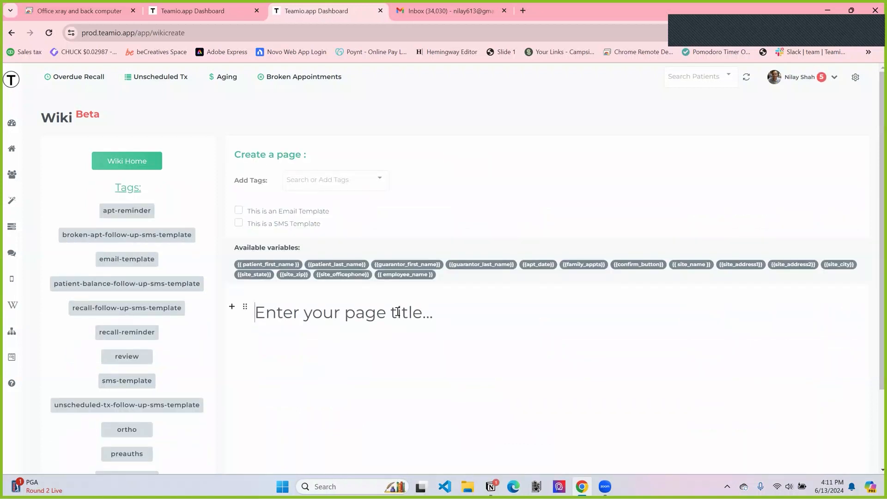
# Step: Enter "Test Pending Treatment" as the page title and start an empty line below it
pyautogui.scroll(-1, 397, 312)
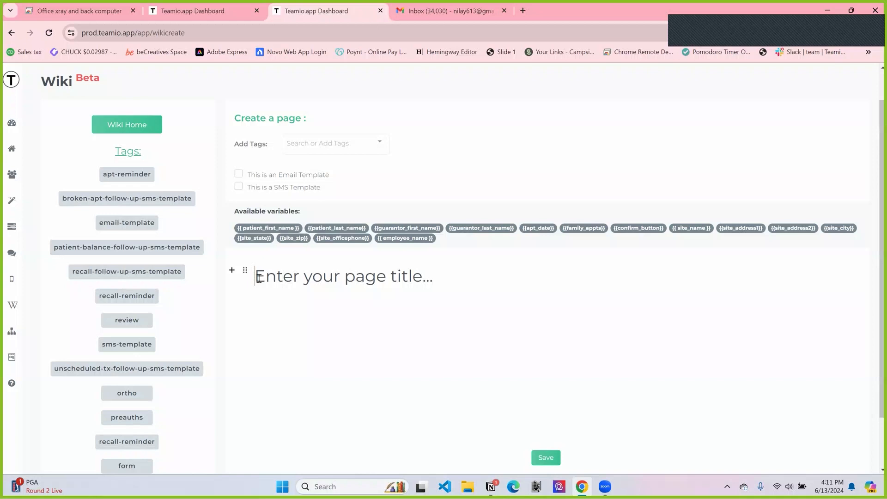
pyautogui.moveTo(259, 277); pyautogui.dragTo(454, 280)
pyautogui.write('test')
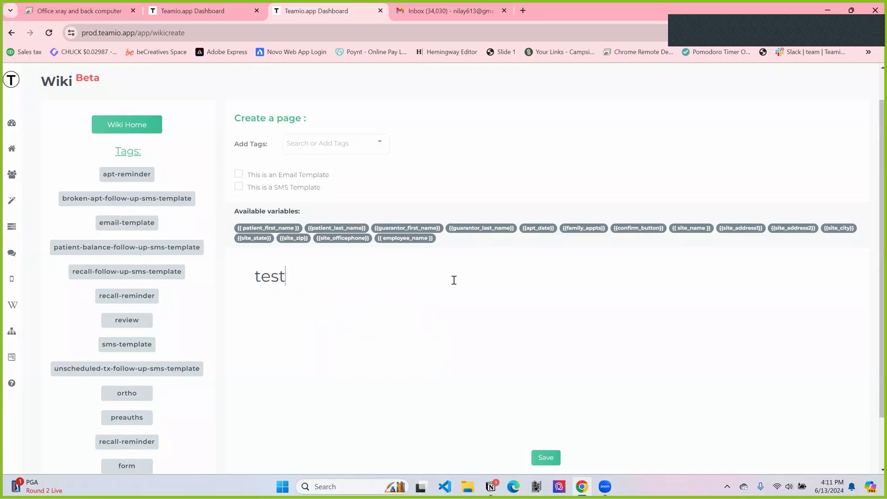
pyautogui.write(' Pending Treatment')
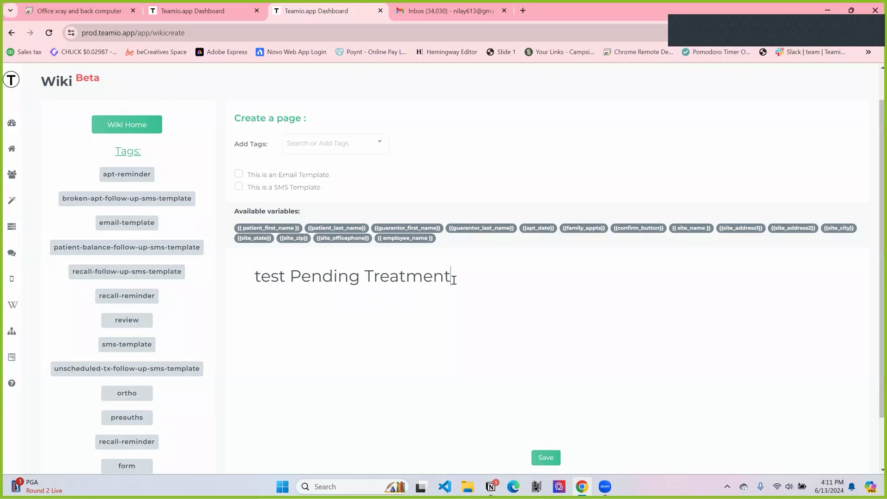
pyautogui.click(262, 277)
pyautogui.press('BackSpace')
pyautogui.write('T')
pyautogui.click(499, 275)
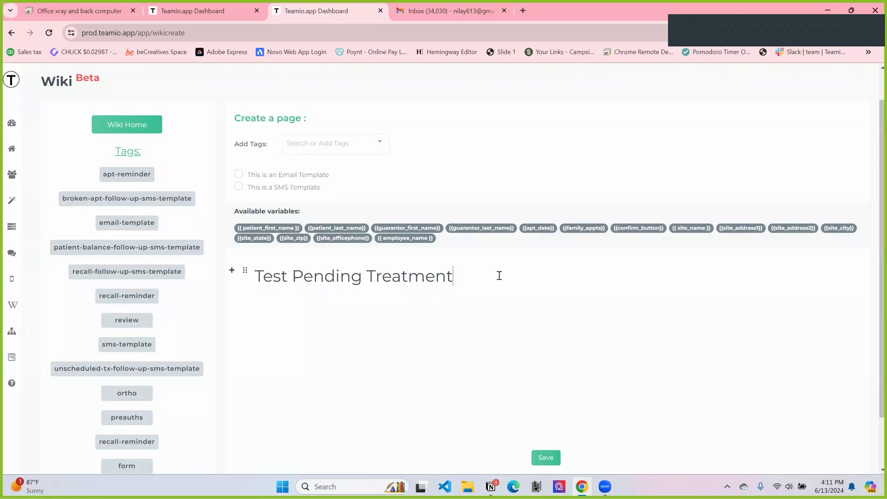
pyautogui.press('Return')
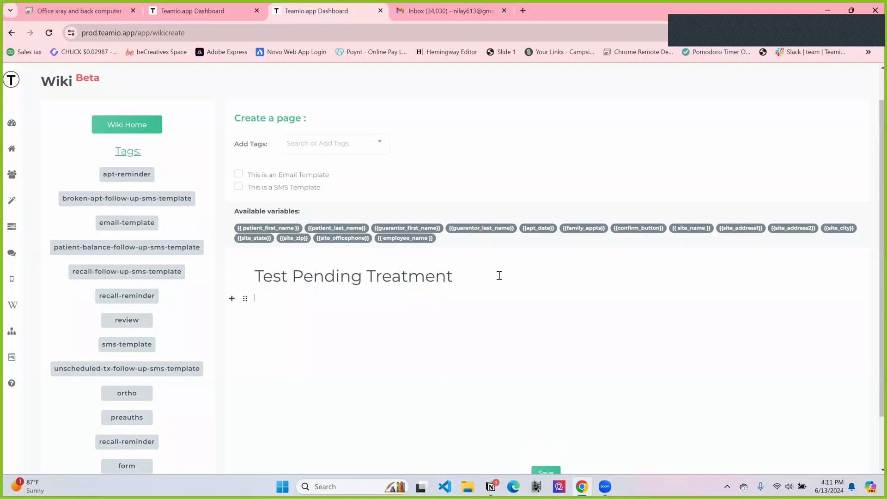
# Step: Try bold and italic formatting on a line of placeholder text below the title, and delete that text
pyautogui.click(232, 300)
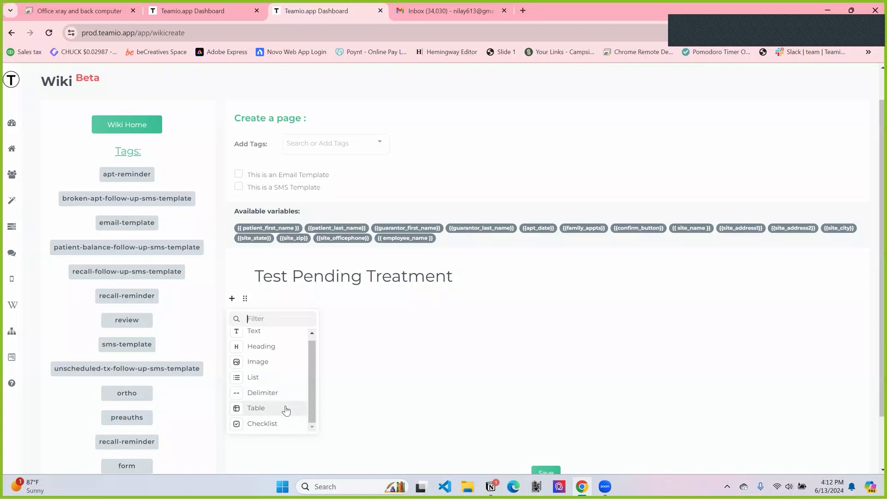
pyautogui.click(268, 302)
pyautogui.write('sdafkjaslkdjfkas')
pyautogui.moveTo(279, 299); pyautogui.dragTo(254, 299)
pyautogui.click(302, 313)
pyautogui.click(316, 313)
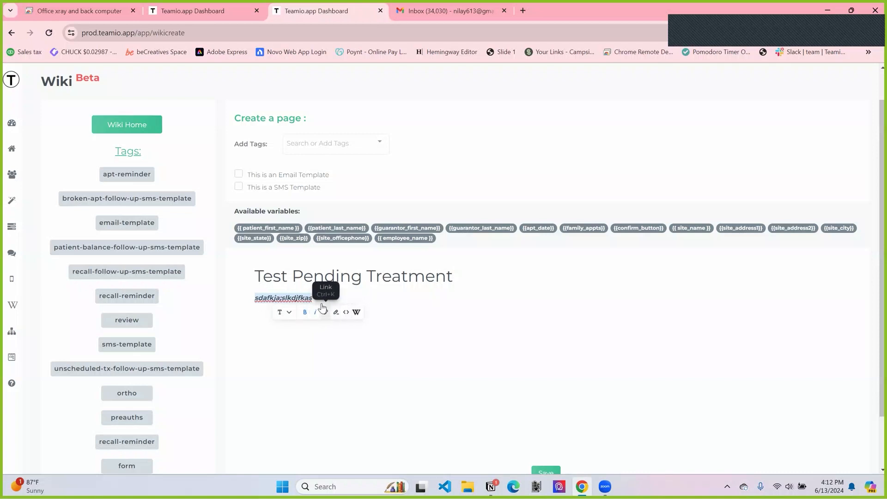
pyautogui.click(325, 299)
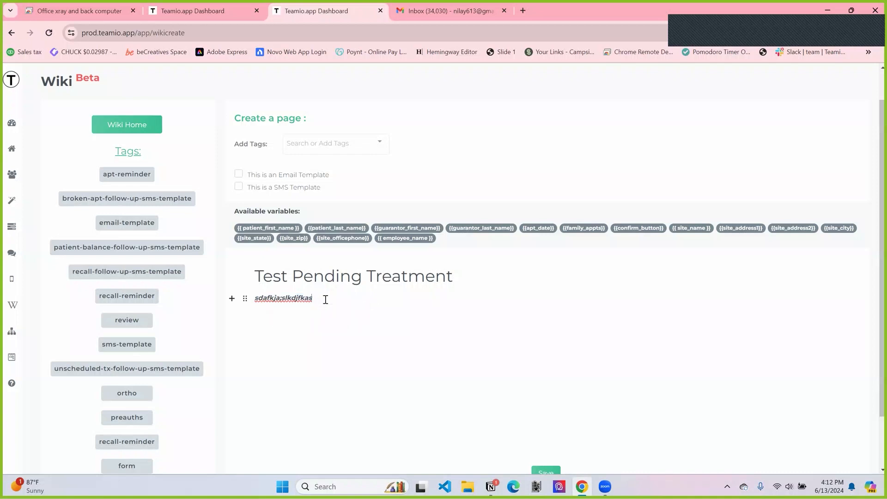
pyautogui.tripleClick(325, 300)
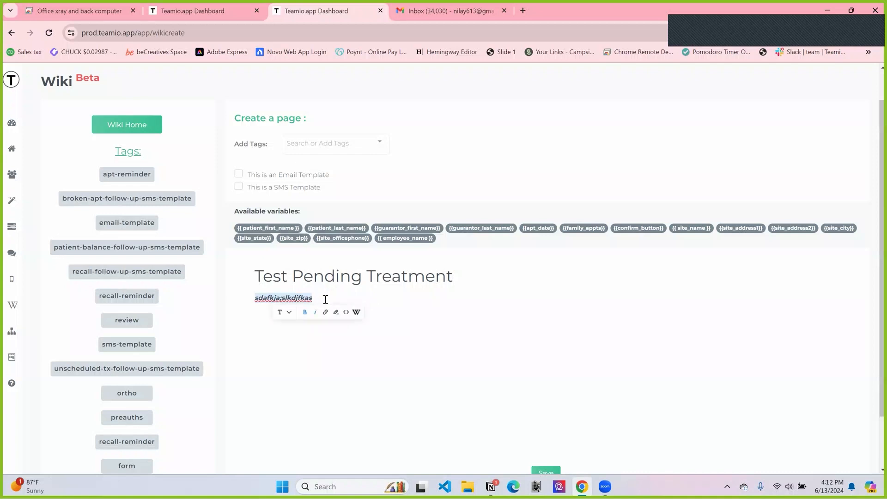
pyautogui.press('BackSpace')
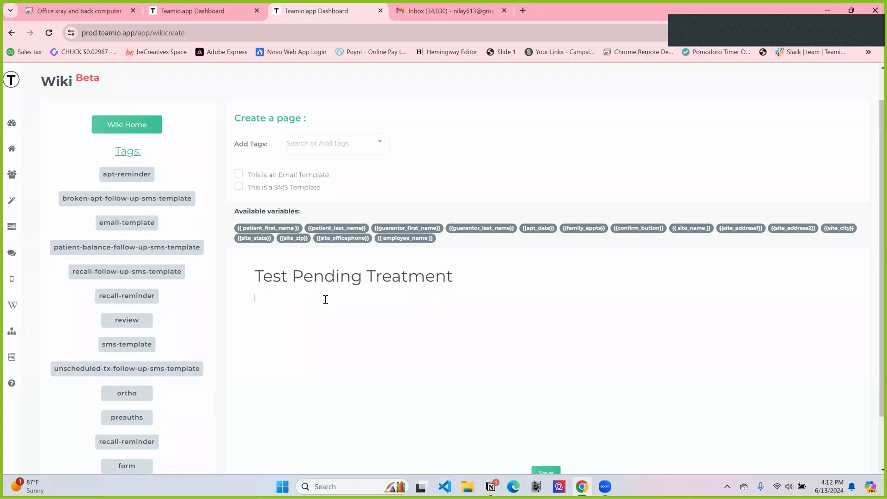
# Step: Begin the body with "Dear" followed by a copy of the {{ patient_first_name }} variable from the available variables
pyautogui.write('Dear')
pyautogui.press('BackSpace')
pyautogui.press('BackSpace')
pyautogui.press('BackSpace')
pyautogui.press('BackSpace')
pyautogui.write('Dear')
pyautogui.moveTo(240, 229); pyautogui.dragTo(302, 232)
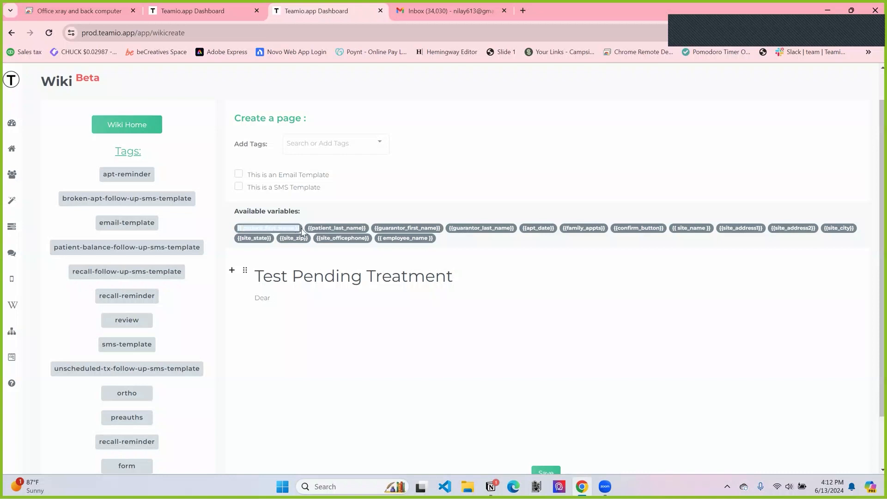
pyautogui.hotkey('ctrl', 'c')
pyautogui.click(291, 300)
pyautogui.hotkey('ctrl', 'v')
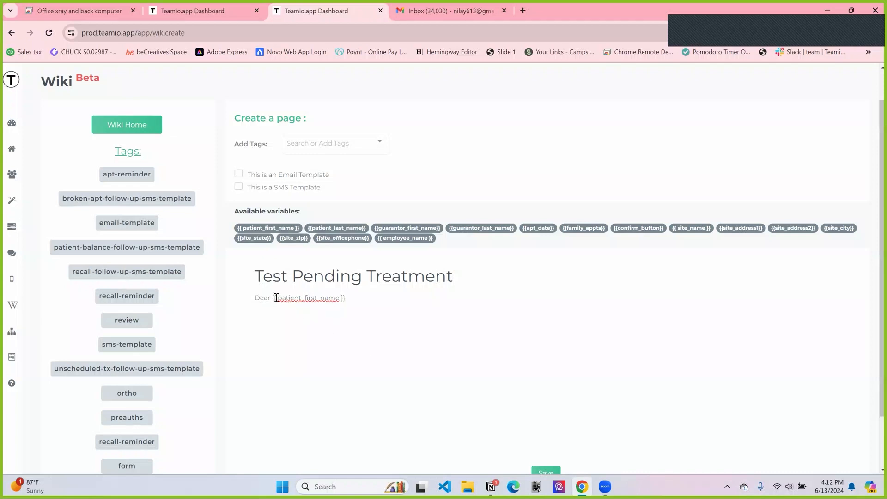
# Step: Remove the extra spaces so the variable reads {{patient_first_name}}, and end the greeting line with a comma
pyautogui.moveTo(279, 298); pyautogui.dragTo(296, 376)
pyautogui.press('Left')
pyautogui.press('BackSpace')
pyautogui.press('Right')
pyautogui.press('Right')
pyautogui.press('Right')
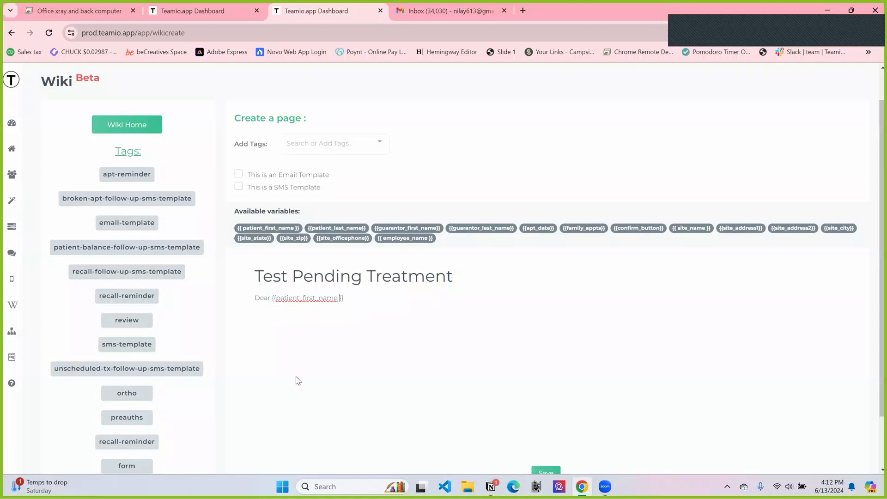
pyautogui.press('BackSpace')
pyautogui.click(273, 297)
pyautogui.press('BackSpace')
pyautogui.write(',')
pyautogui.press('Return')
# Step: Copy the letter text below the greeting from the existing Pending Treatment template and paste it under the new page's greeting
pyautogui.click(204, 17)
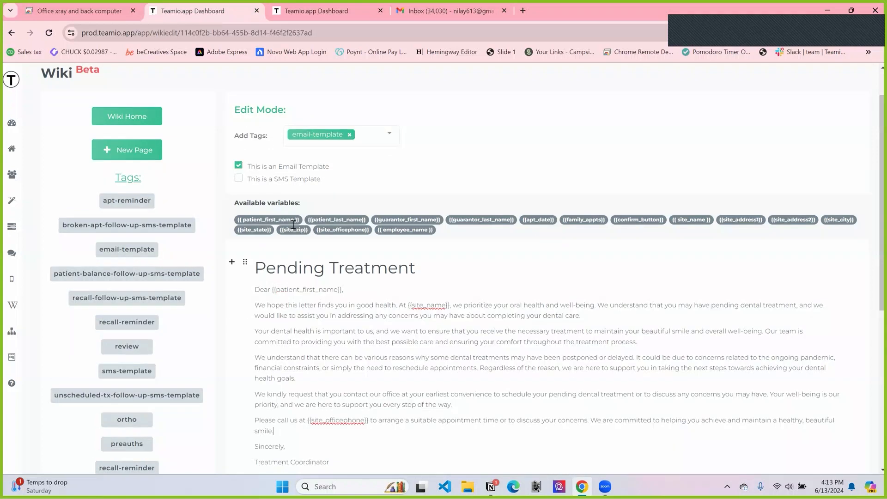
pyautogui.moveTo(255, 303); pyautogui.dragTo(336, 458)
pyautogui.click(318, 10)
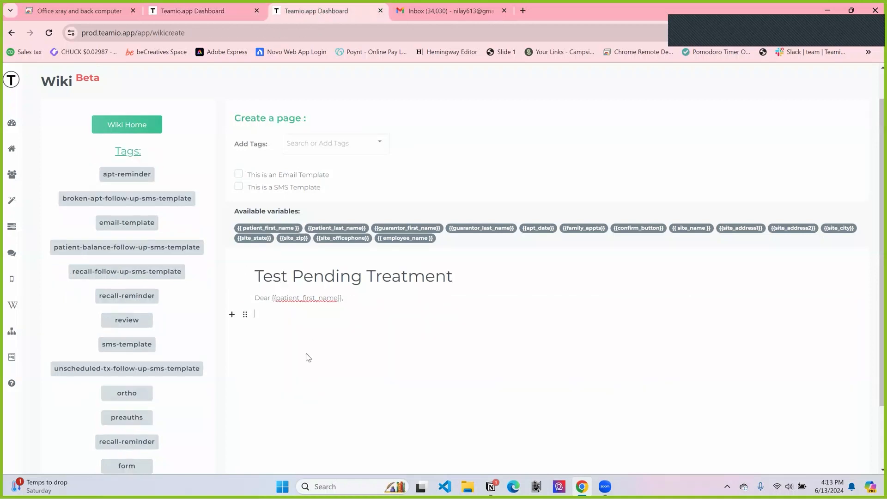
pyautogui.hotkey('ctrl', 'v')
pyautogui.scroll(-1, 306, 355)
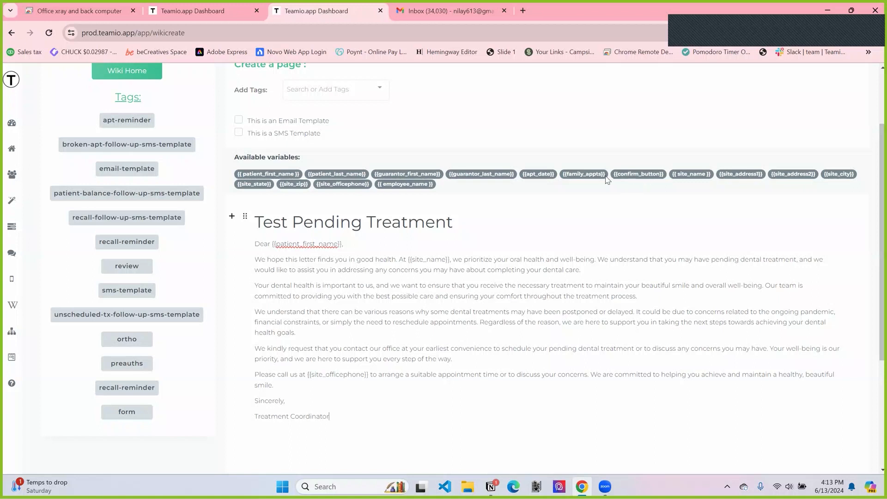
pyautogui.scroll(-1, 421, 432)
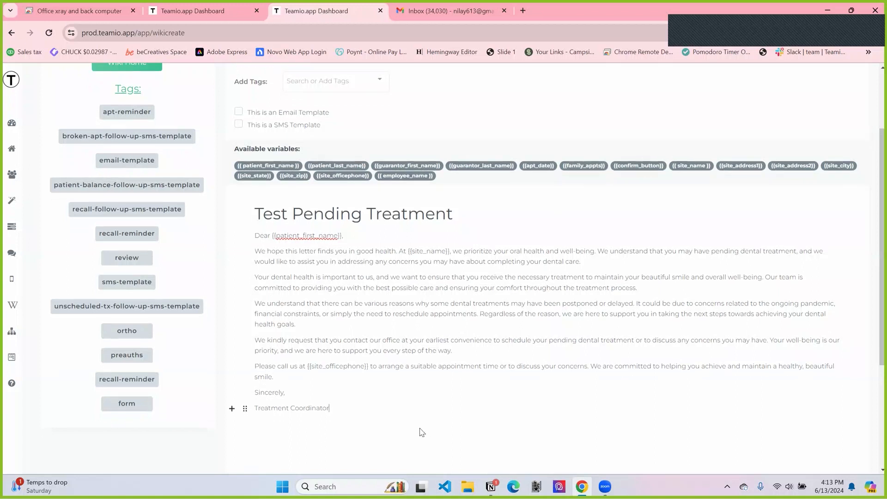
# Step: Insert the test-logo image from Downloads on a new line below "Treatment Coordinator"
pyautogui.press('Return')
pyautogui.click(238, 426)
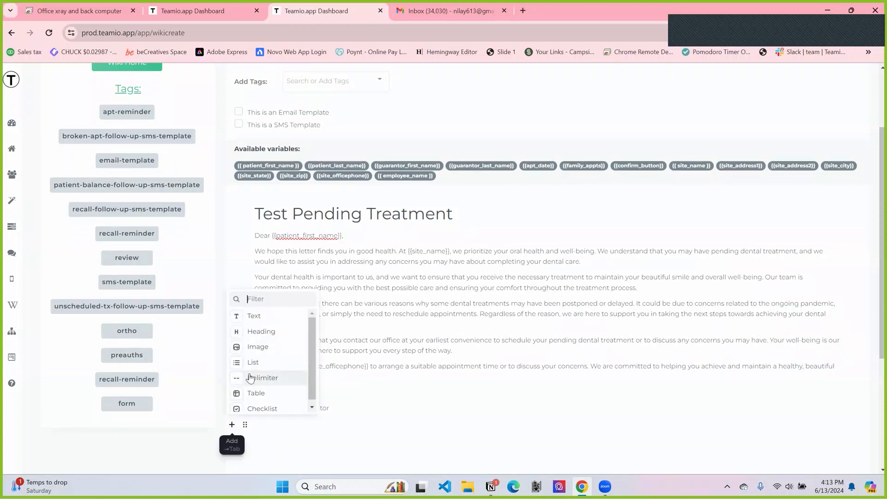
pyautogui.click(255, 347)
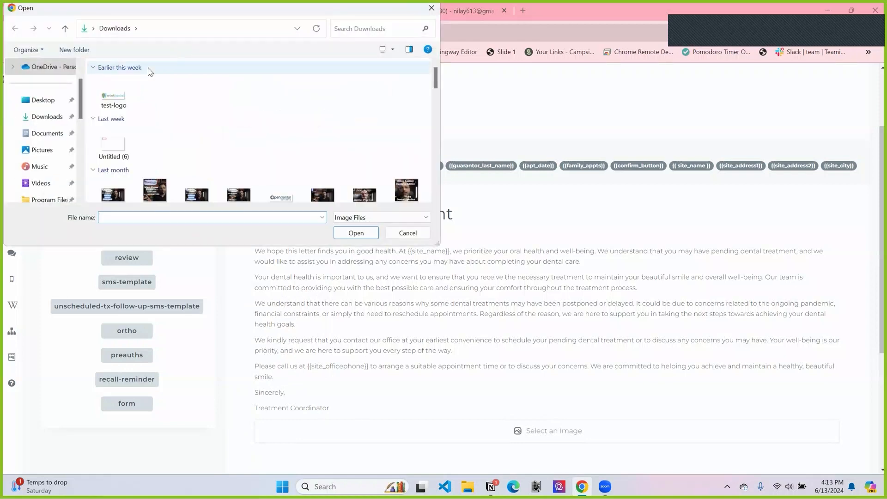
pyautogui.click(116, 94)
pyautogui.click(354, 234)
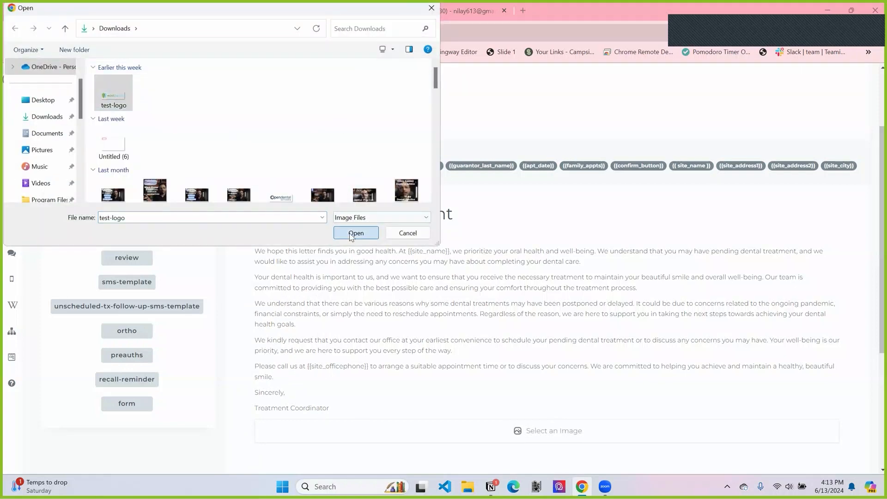
pyautogui.scroll(-1, 376, 311)
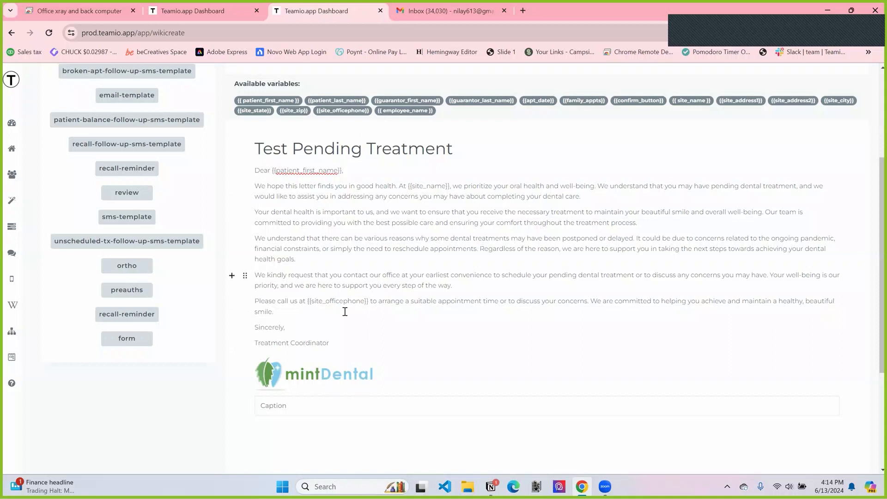
# Step: Mark the page as an email template
pyautogui.scroll(1, 417, 285)
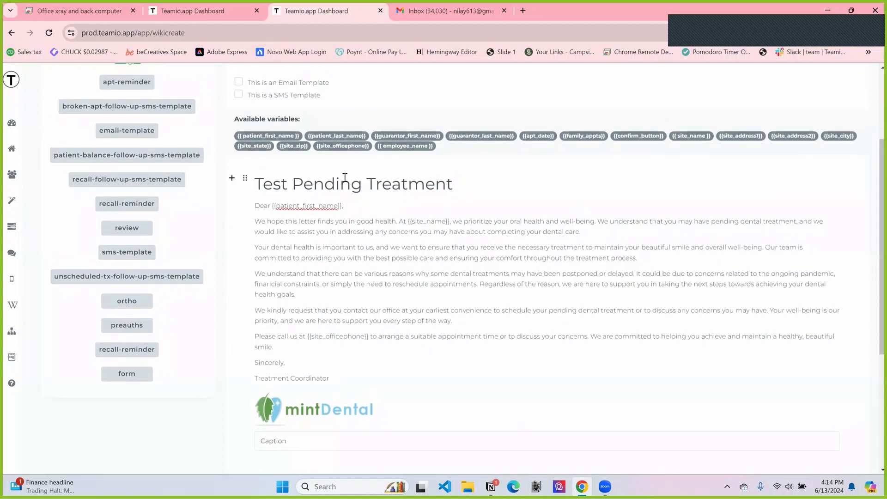
pyautogui.scroll(1, 431, 374)
pyautogui.scroll(1, 431, 375)
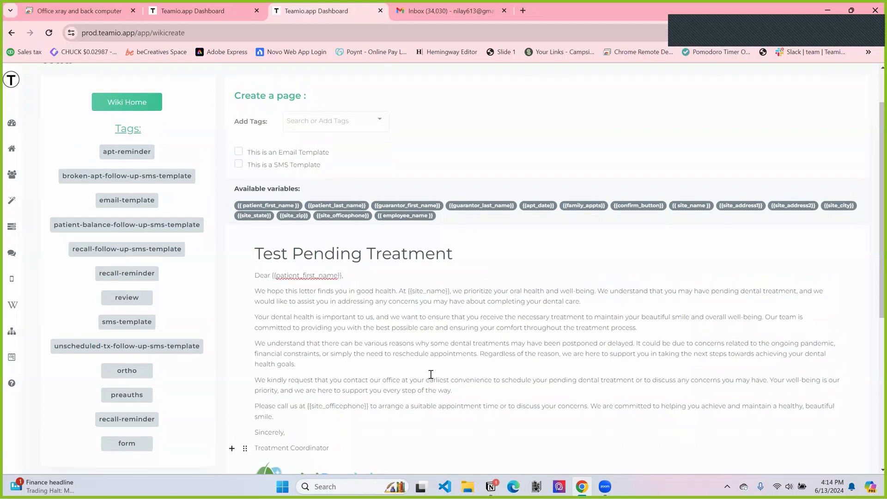
pyautogui.scroll(1, 431, 374)
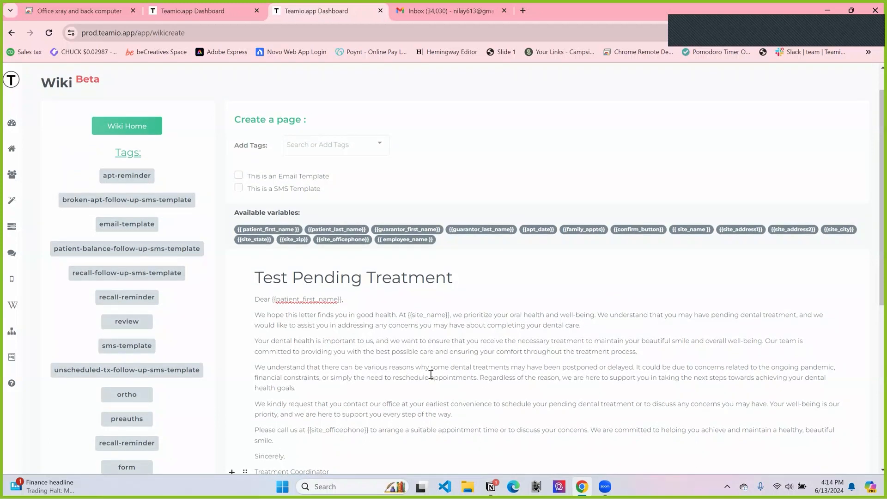
pyautogui.scroll(1, 431, 374)
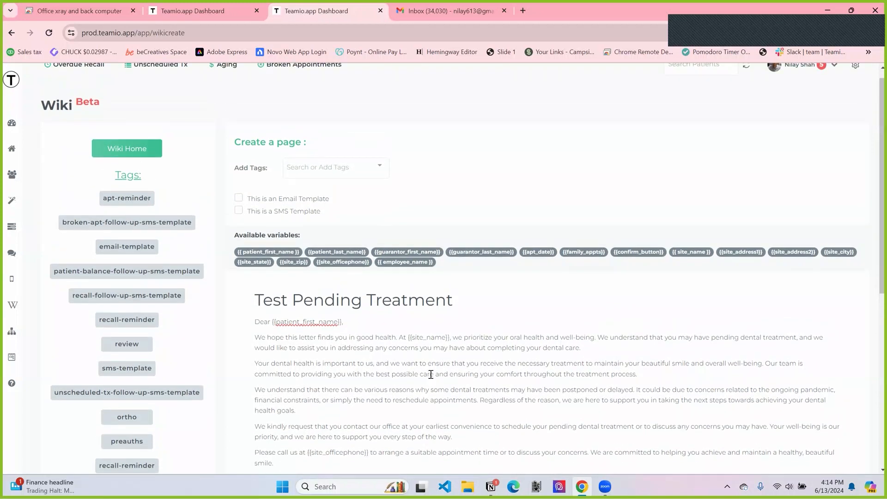
pyautogui.click(238, 199)
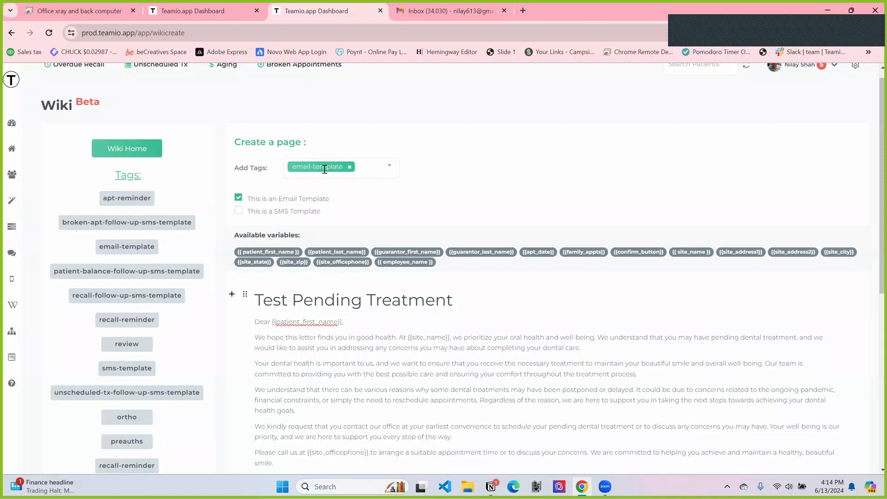
# Step: Remove the email-template tag from the page and add it back from the existing tags
pyautogui.click(350, 167)
pyautogui.click(332, 166)
pyautogui.write('email-')
pyautogui.click(329, 206)
pyautogui.scroll(-1, 414, 242)
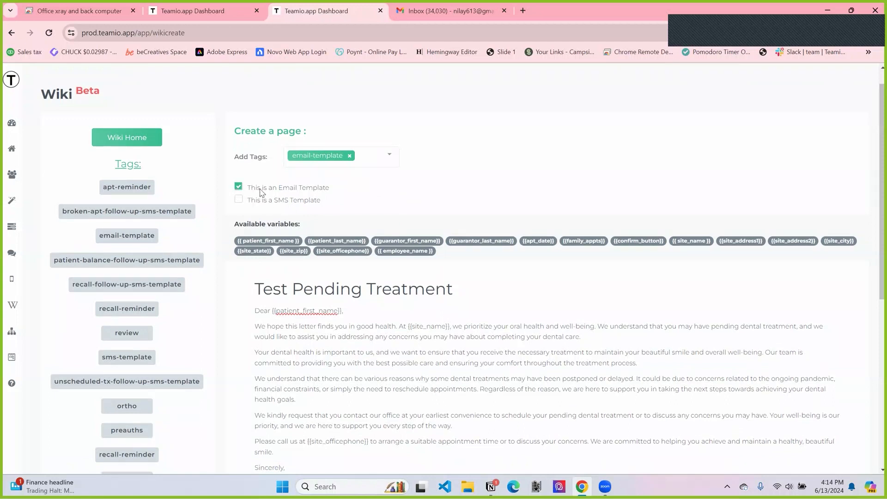
pyautogui.scroll(-3, 420, 226)
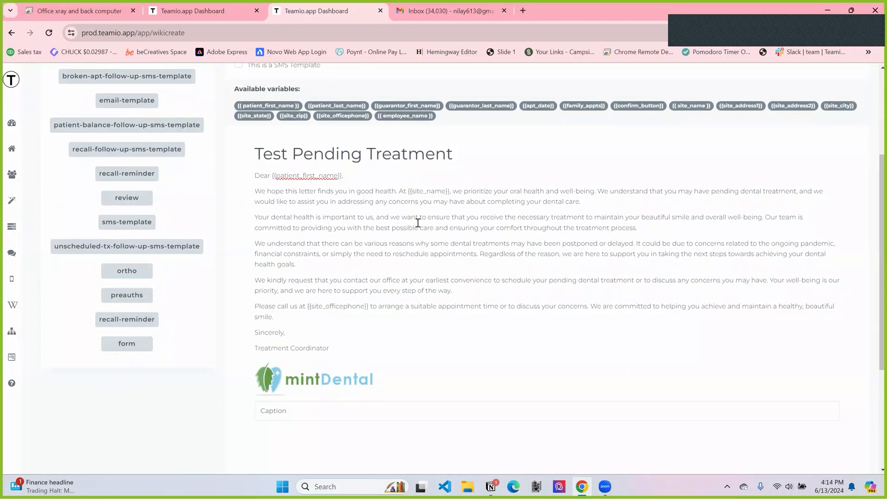
pyautogui.scroll(-2, 418, 223)
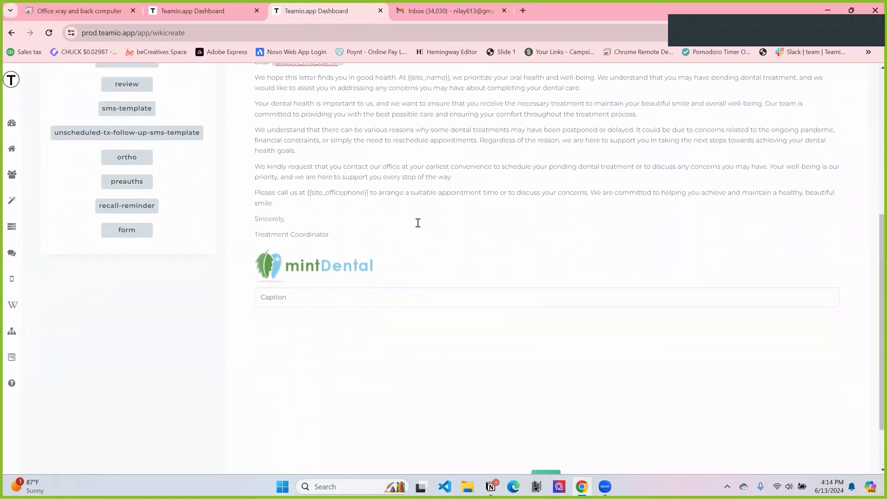
pyautogui.scroll(2, 417, 222)
pyautogui.scroll(1, 418, 222)
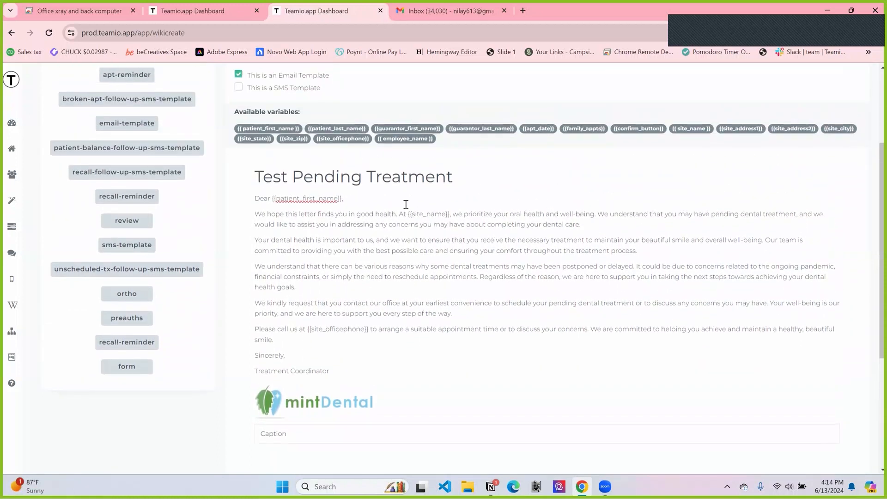
# Step: Review the new page's heading, tag and template settings
pyautogui.tripleClick(345, 173)
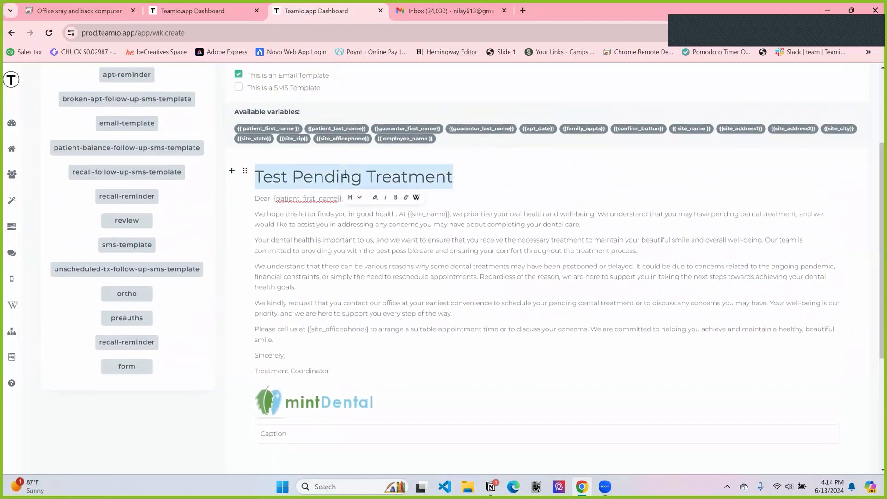
pyautogui.click(460, 176)
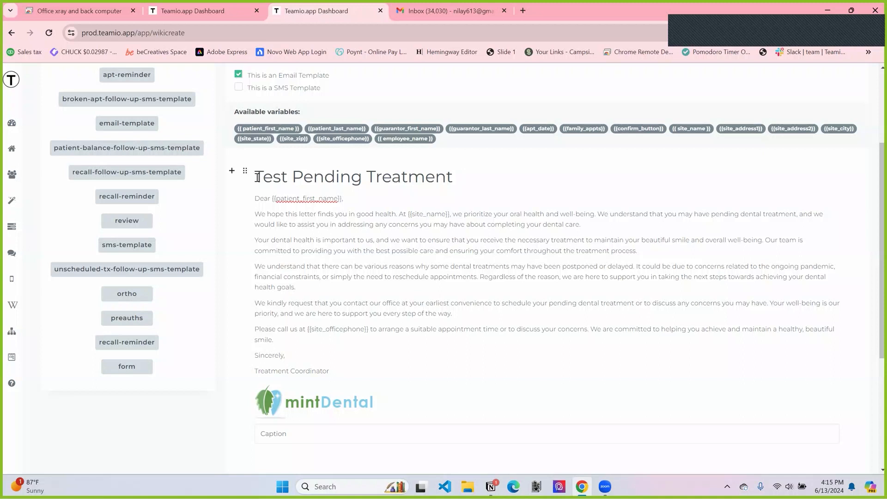
pyautogui.moveTo(257, 178); pyautogui.dragTo(459, 171)
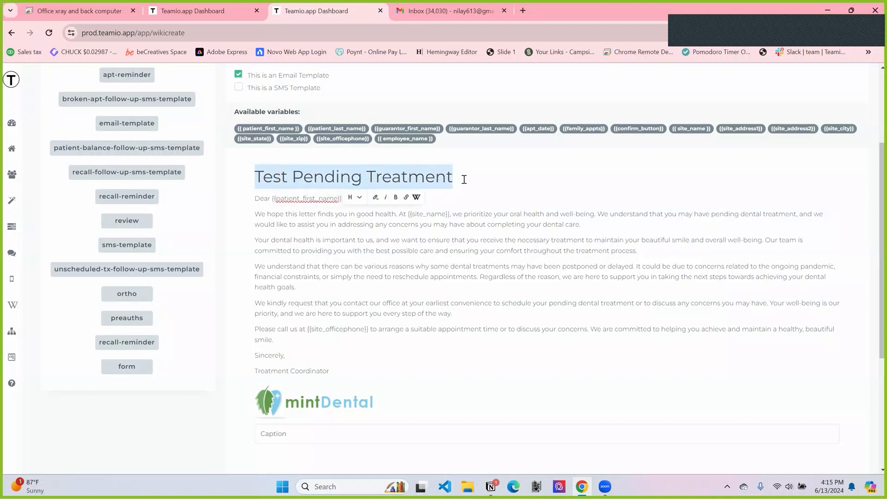
pyautogui.click(464, 179)
pyautogui.scroll(1, 464, 180)
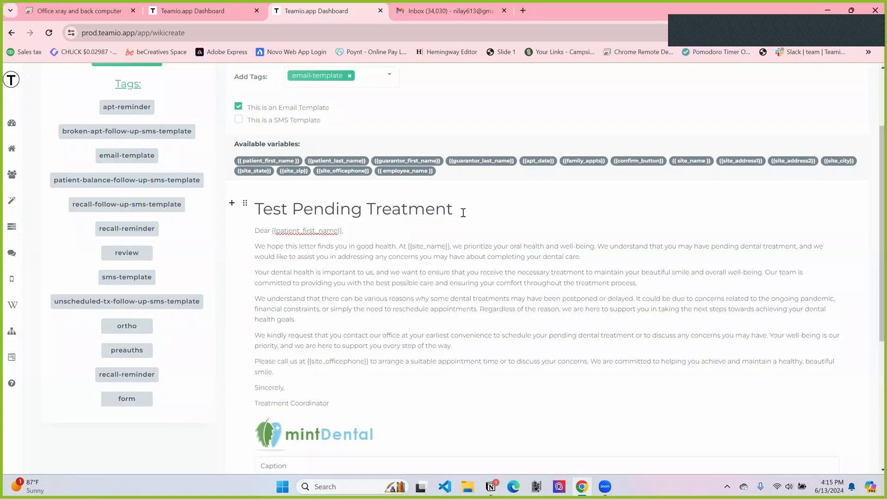
pyautogui.scroll(1, 463, 213)
pyautogui.scroll(2, 463, 213)
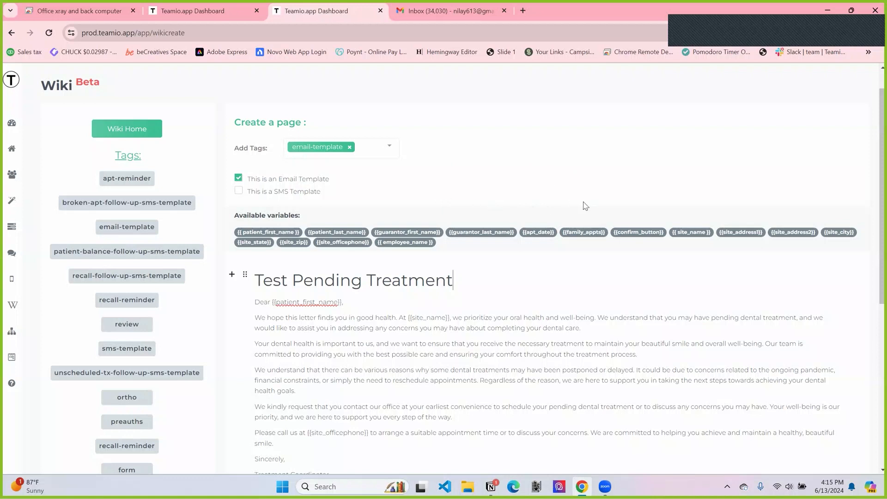
# Step: Save the new email template page and return to the wiki home list
pyautogui.scroll(-1, 493, 330)
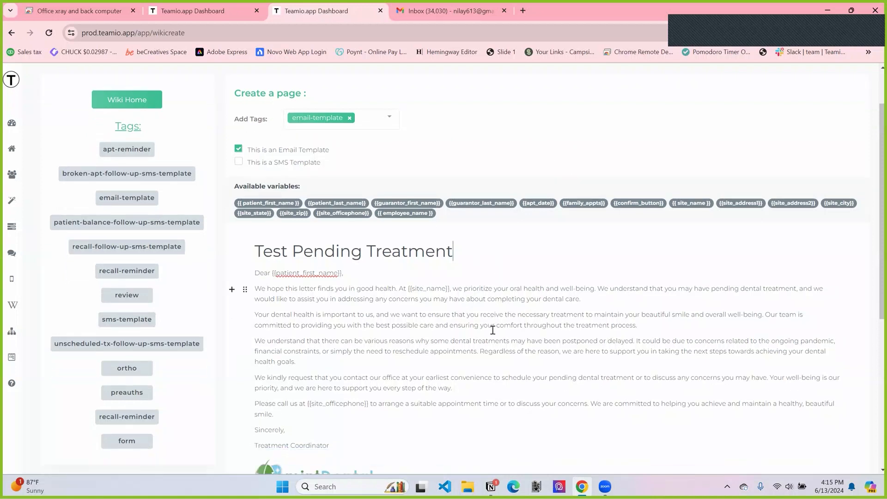
pyautogui.scroll(-1, 493, 330)
pyautogui.scroll(-1, 493, 330)
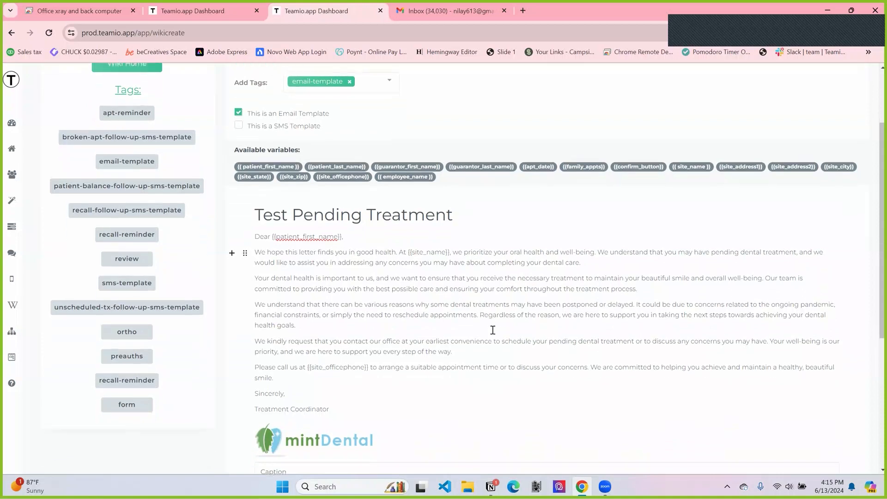
pyautogui.scroll(-5, 501, 239)
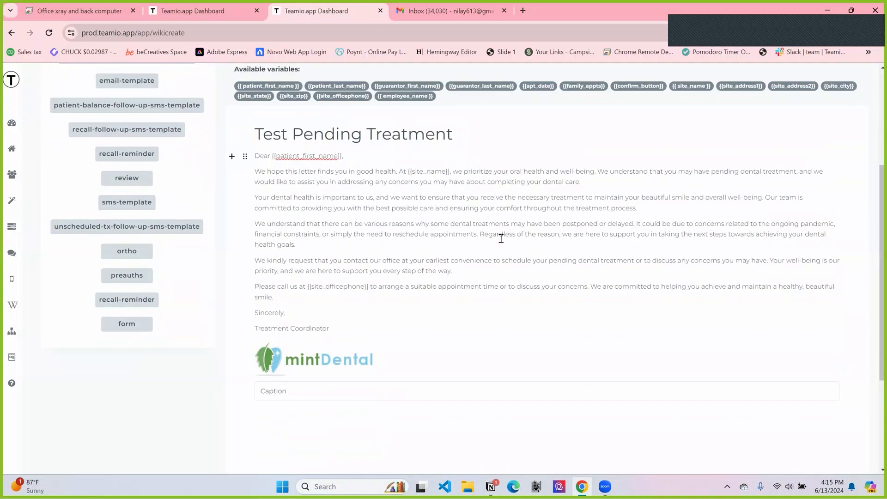
pyautogui.click(543, 430)
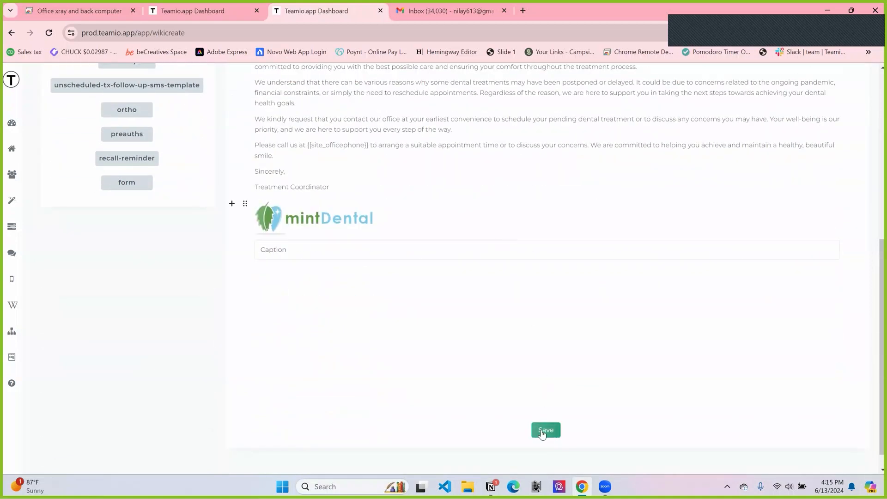
pyautogui.scroll(2, 531, 347)
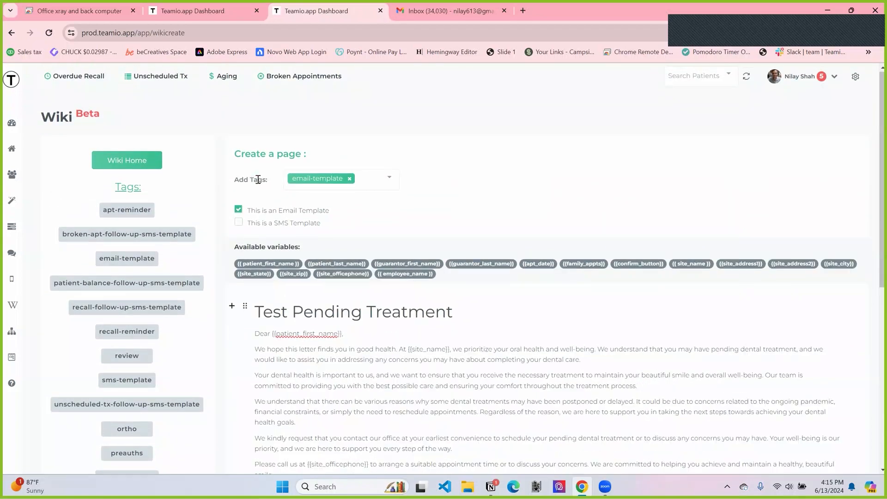
pyautogui.scroll(-1, 543, 184)
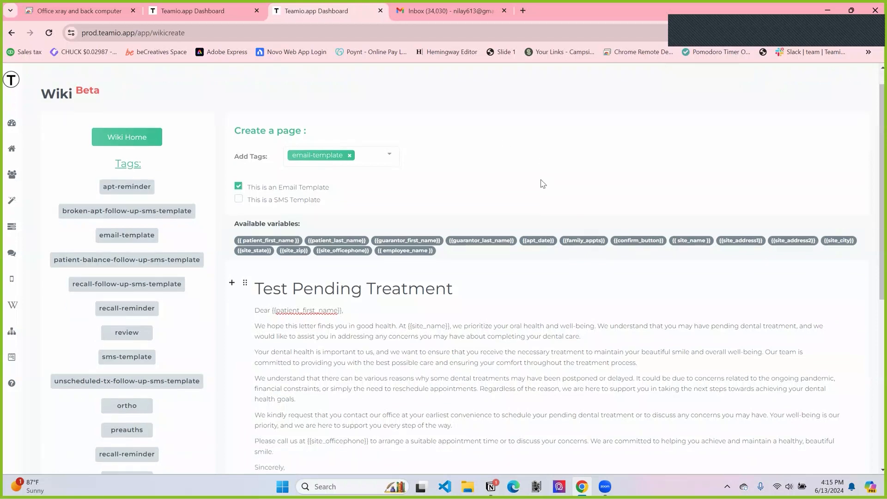
pyautogui.scroll(1, 543, 184)
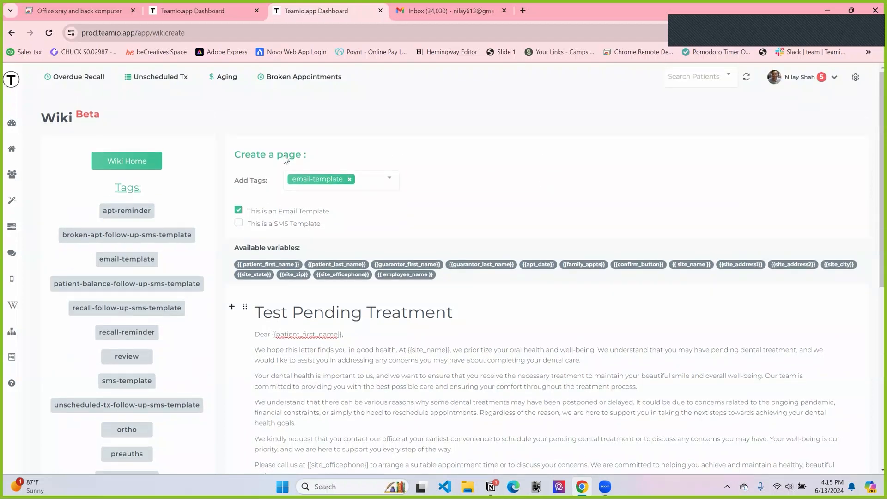
pyautogui.click(128, 163)
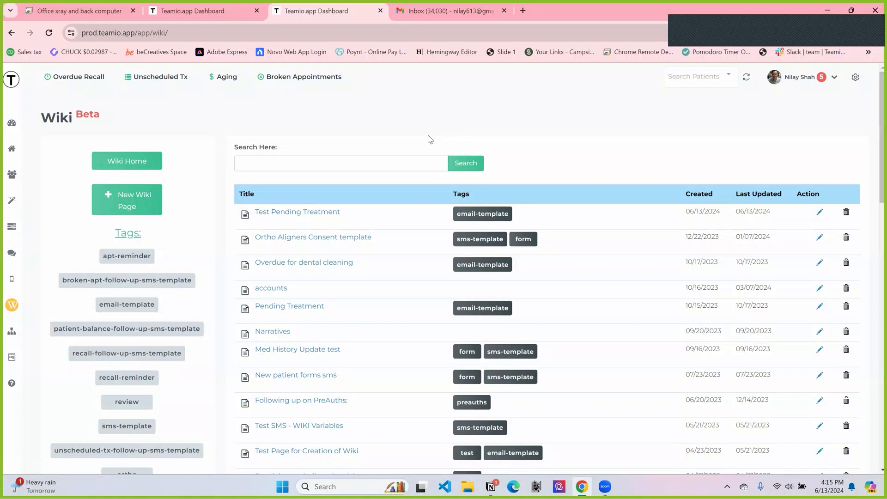
# Step: Switch to Open Dental, open the test patient's chart by searching their last and first name, and treatment-plan an occlusal posterior composite on tooth 14
pyautogui.click(107, 17)
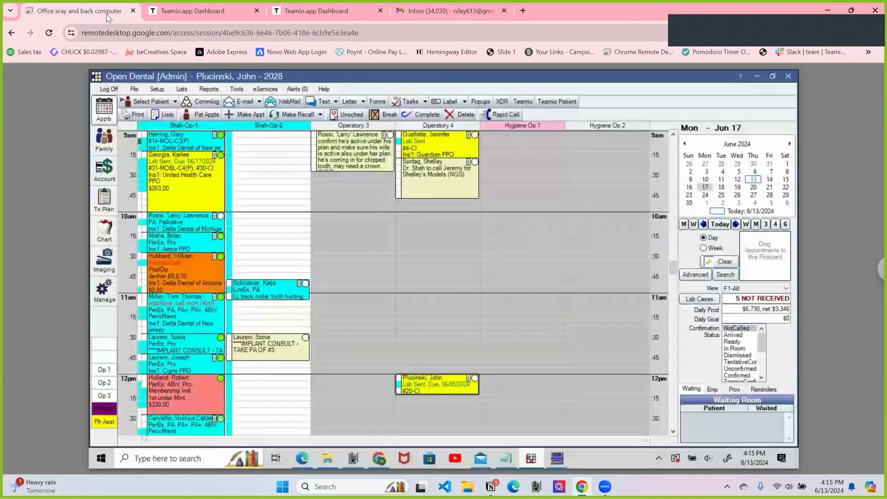
pyautogui.click(153, 102)
pyautogui.press('Tab')
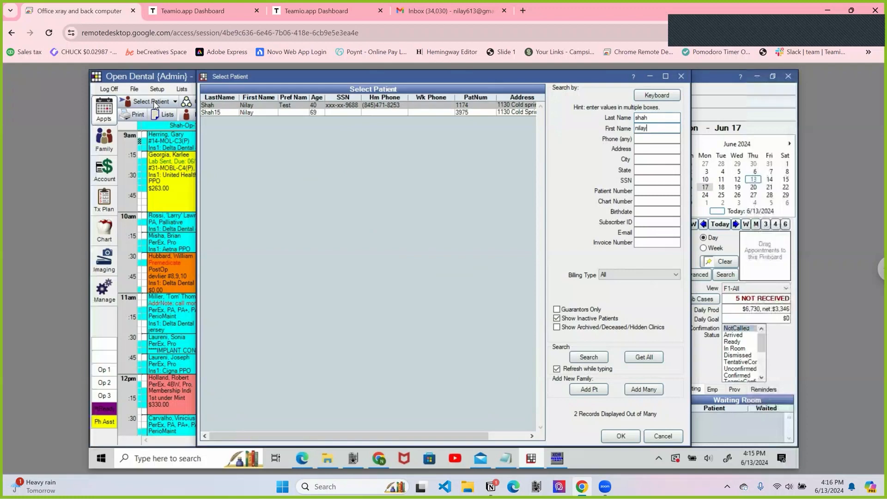
pyautogui.doubleClick(298, 106)
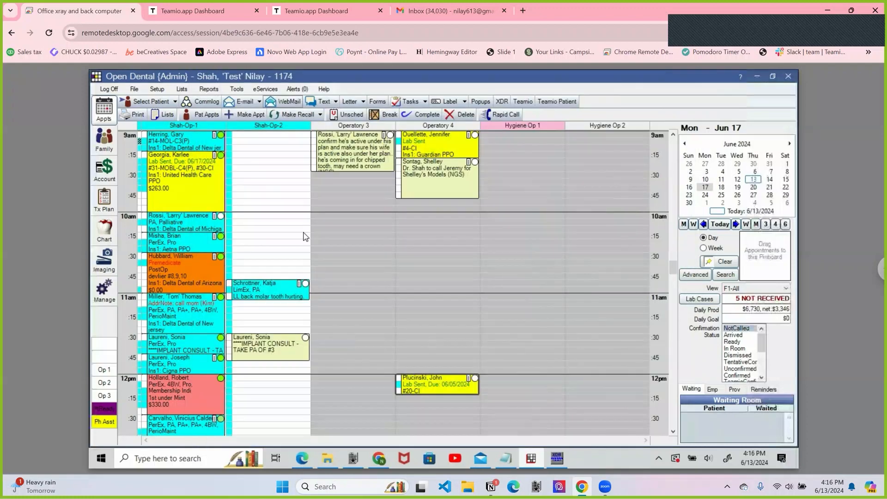
pyautogui.click(107, 229)
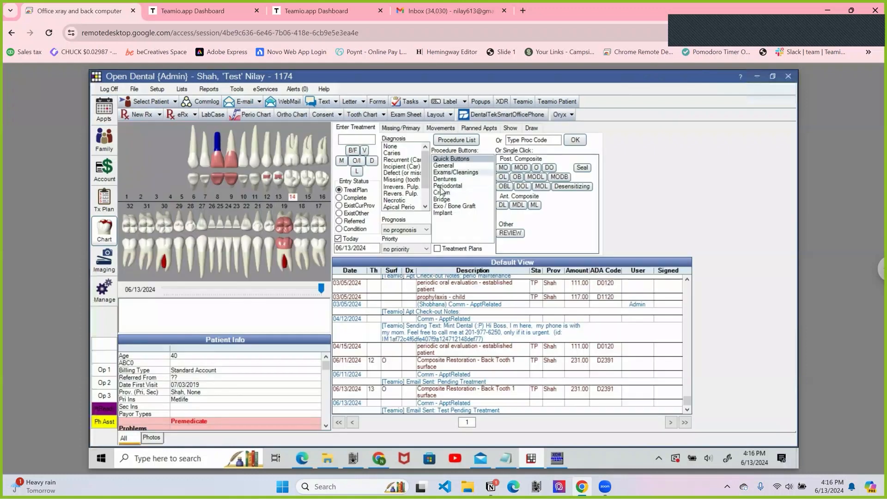
pyautogui.click(537, 168)
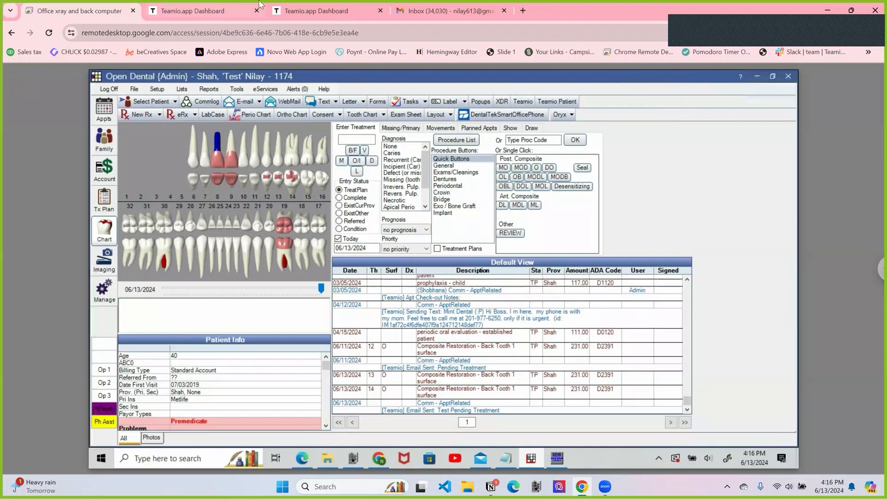
# Step: Switch back to Teamio and open the test patient's follow-up from the Unscheduled Treatment list
pyautogui.click(321, 11)
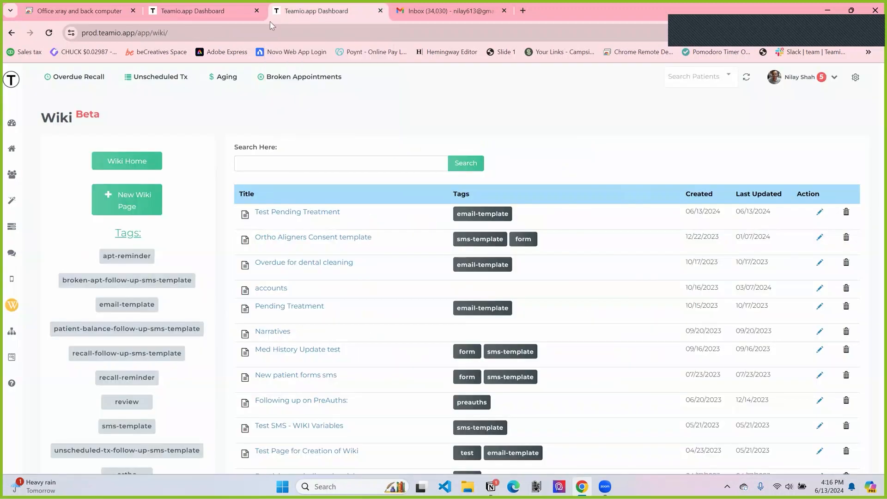
pyautogui.click(207, 14)
pyautogui.click(310, 8)
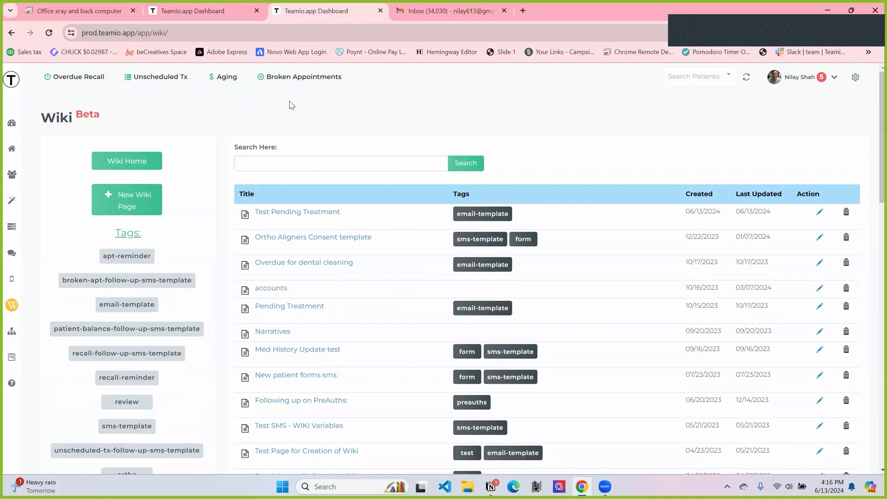
pyautogui.click(165, 79)
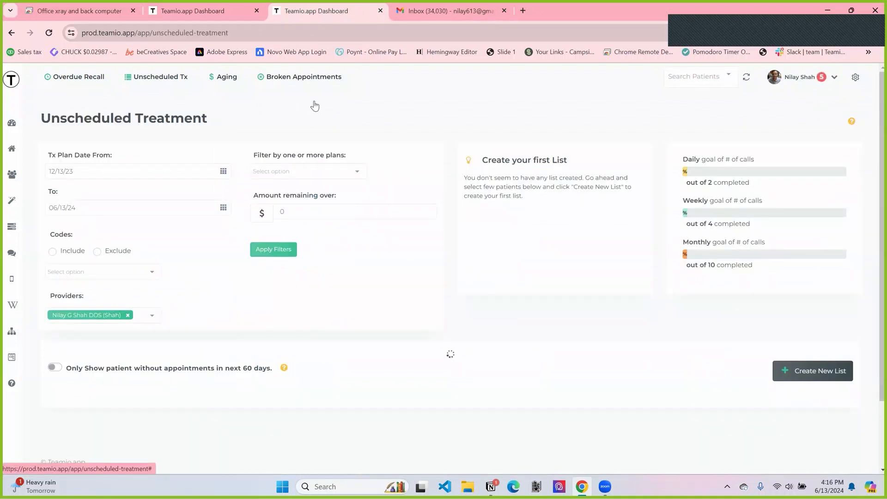
pyautogui.scroll(-2, 315, 105)
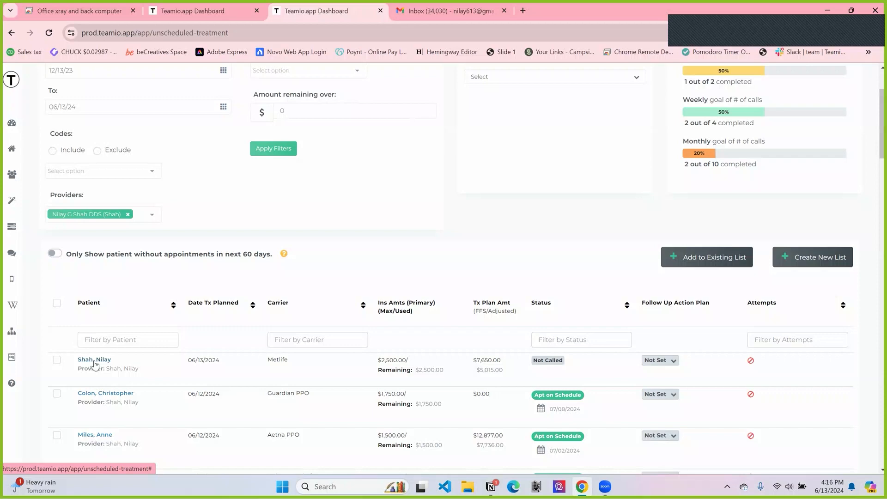
pyautogui.click(99, 361)
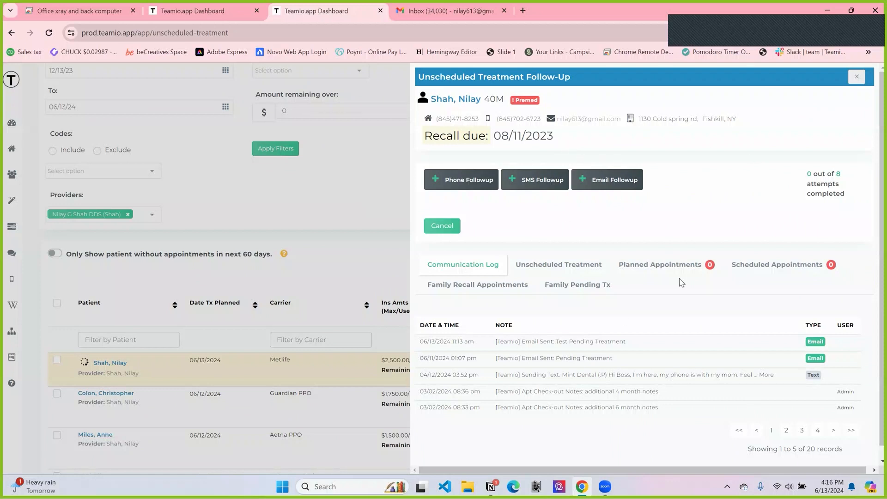
# Step: Send the patient an email follow-up using the "Test Pending Treatment" template
pyautogui.click(616, 188)
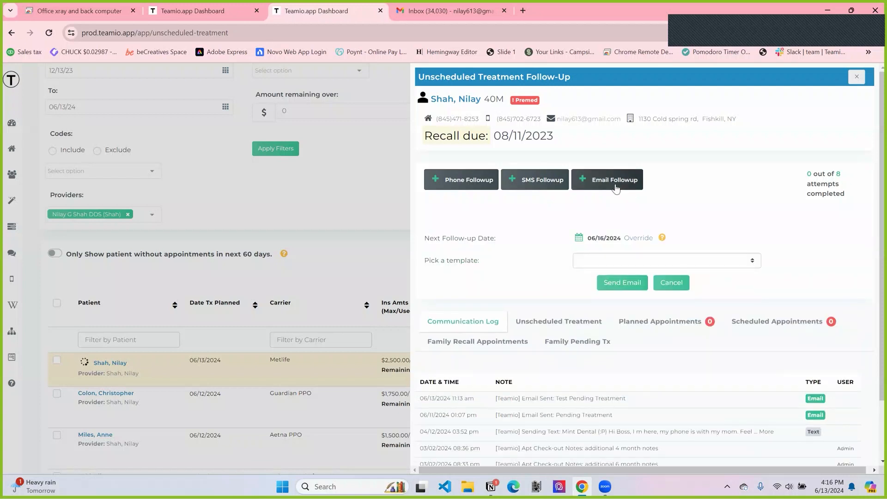
pyautogui.click(589, 261)
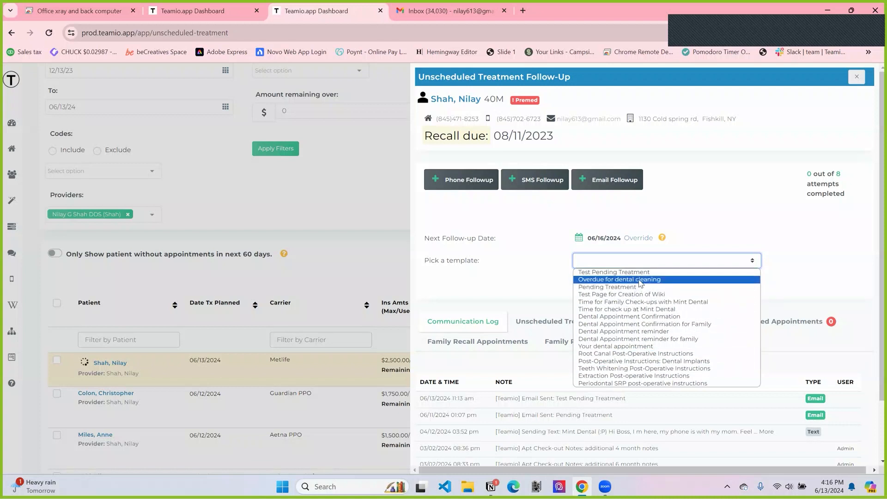
pyautogui.click(593, 273)
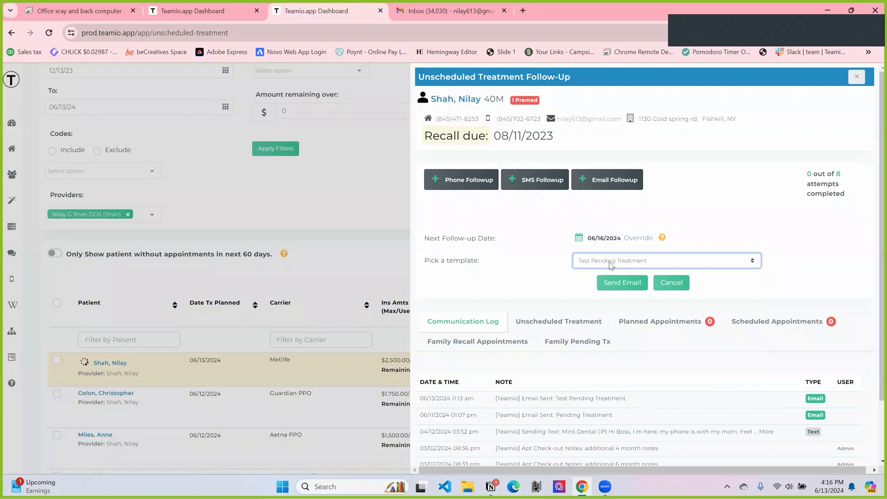
pyautogui.click(633, 283)
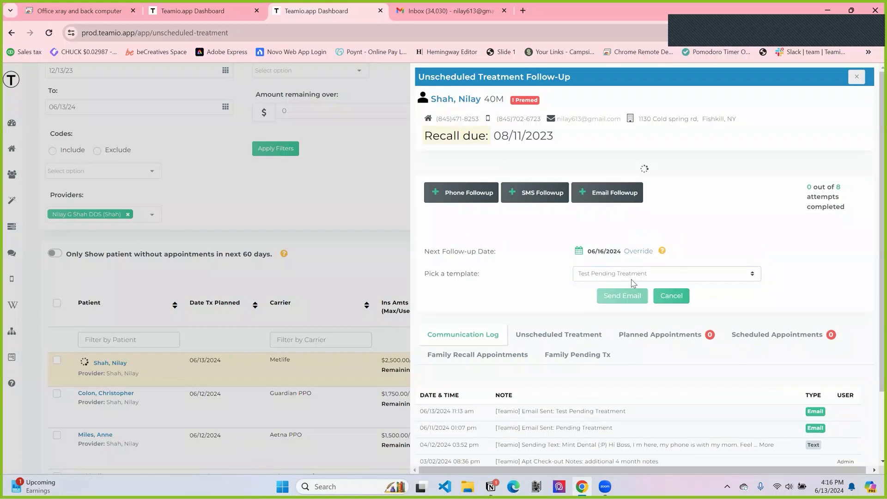
# Step: Check the patient's status, follow-up date and attempts in the list, and review their follow-up activity and communication log
pyautogui.scroll(-1, 558, 256)
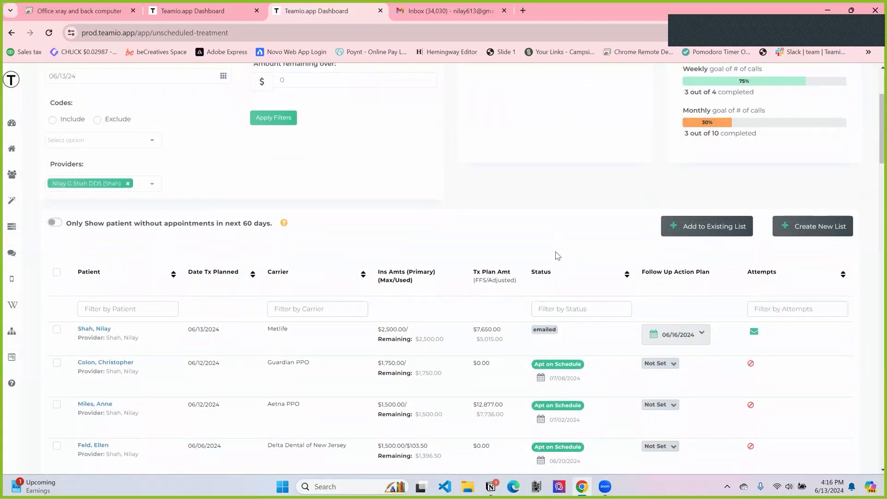
pyautogui.scroll(-1, 410, 334)
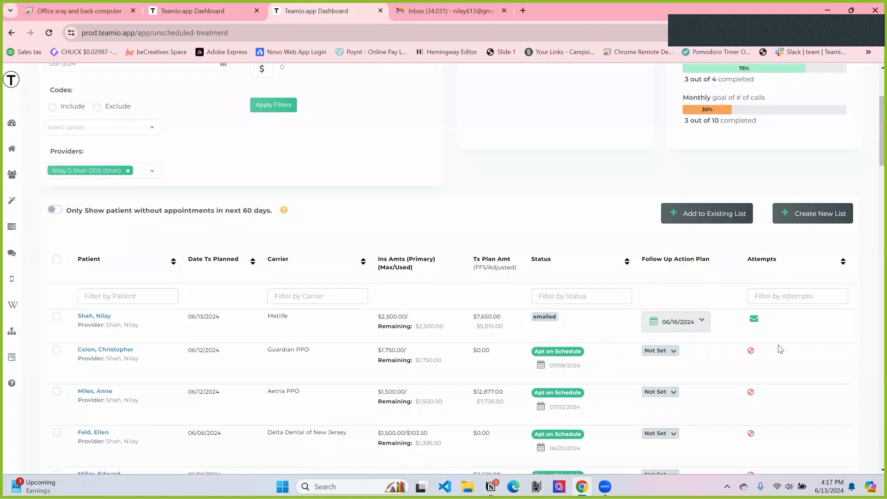
pyautogui.scroll(-1, 780, 349)
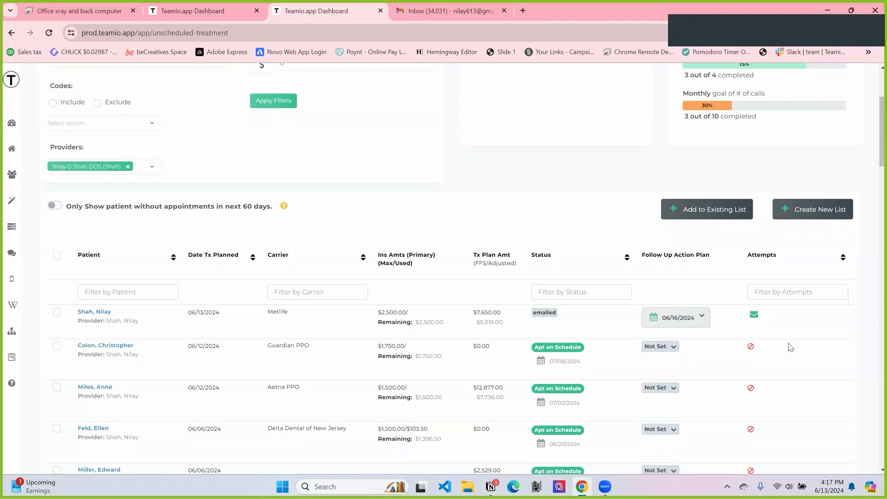
pyautogui.scroll(-1, 789, 347)
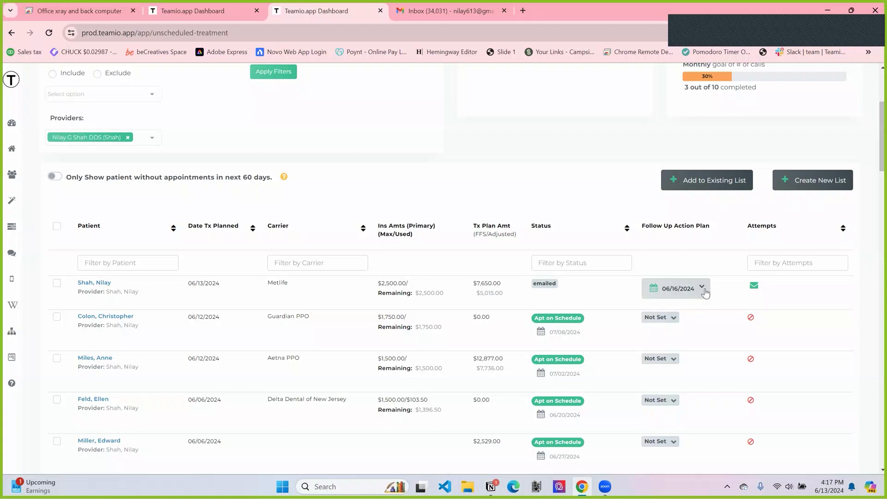
pyautogui.scroll(1, 304, 313)
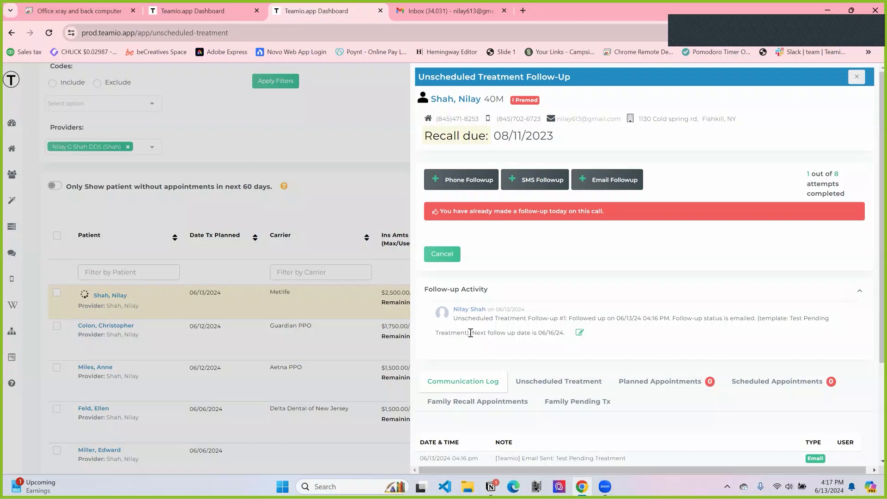
pyautogui.scroll(-1, 471, 336)
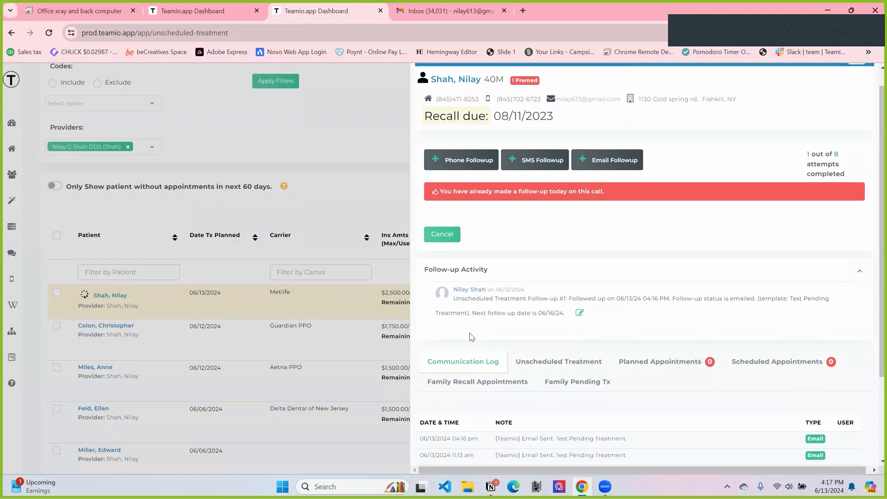
pyautogui.scroll(-3, 471, 337)
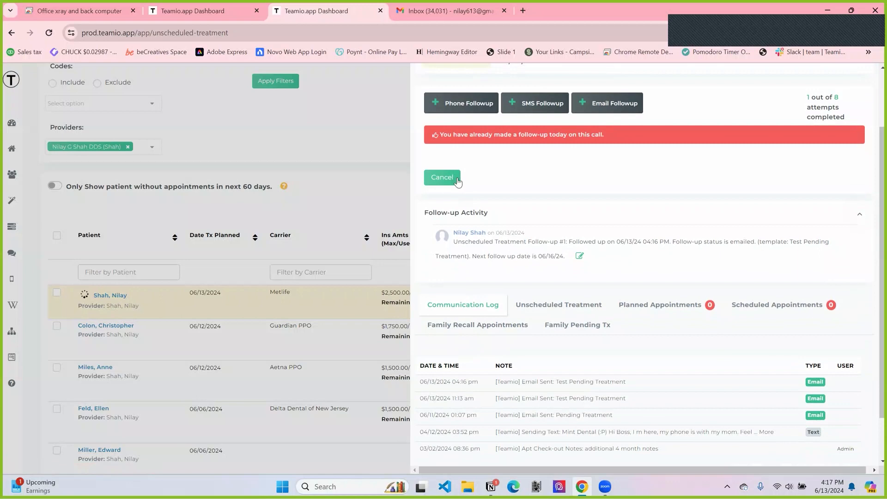
pyautogui.click(442, 178)
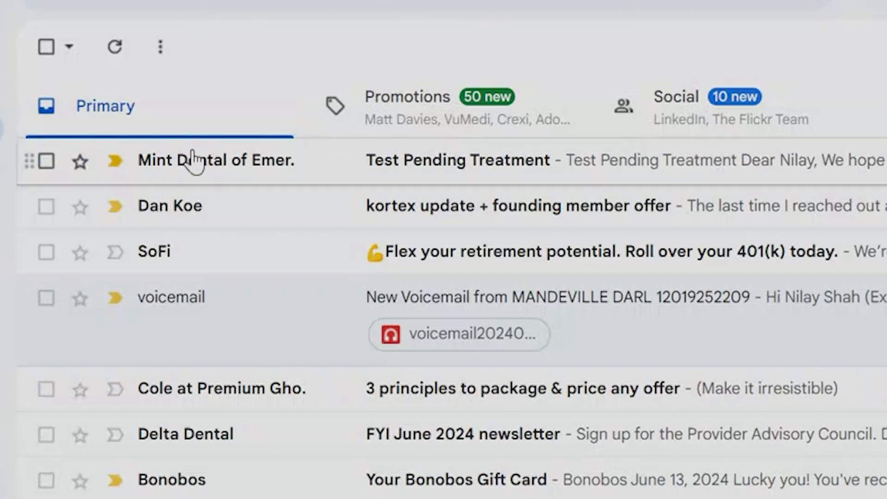
# Step: Switch to Gmail, open the "Test Pending Treatment" email from Mint Dental and read through it
pyautogui.moveTo(251, 173)
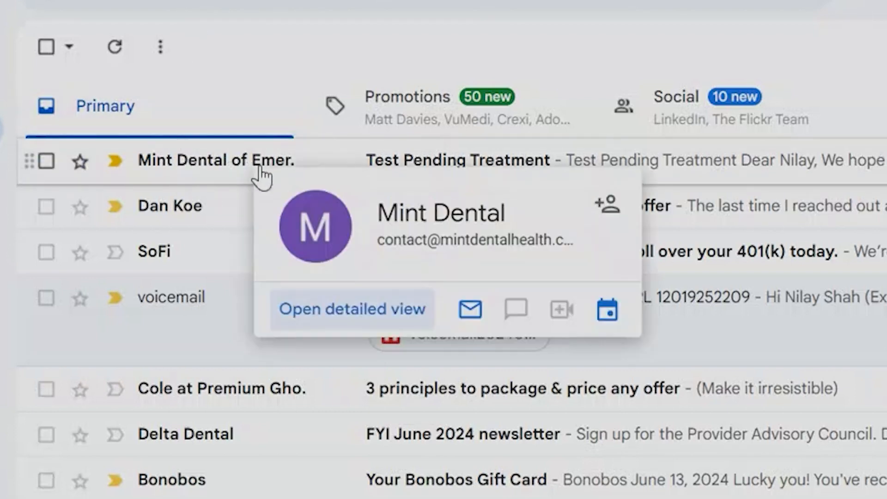
pyautogui.click(469, 172)
pyautogui.scroll(-1, 367, 356)
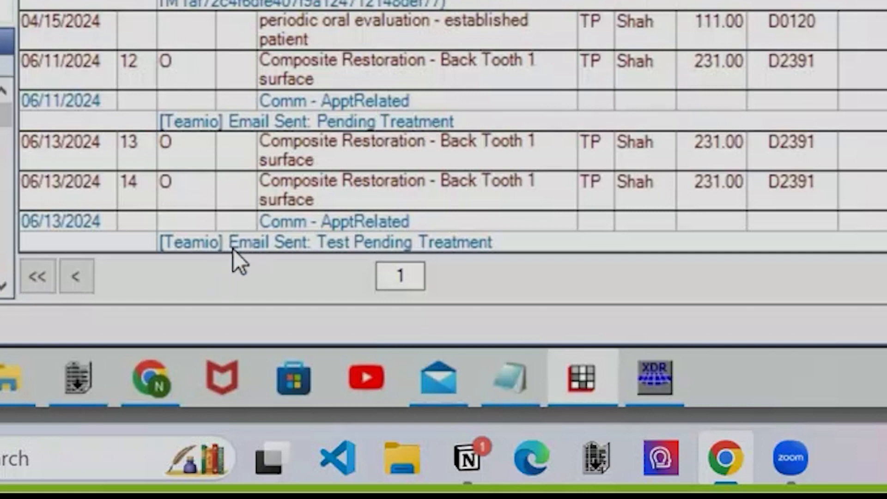
# Step: Switch to Open Dental and examine the "Email Sent: Test Pending Treatment" entry and earlier communications in the patient's chart
pyautogui.click(184, 248)
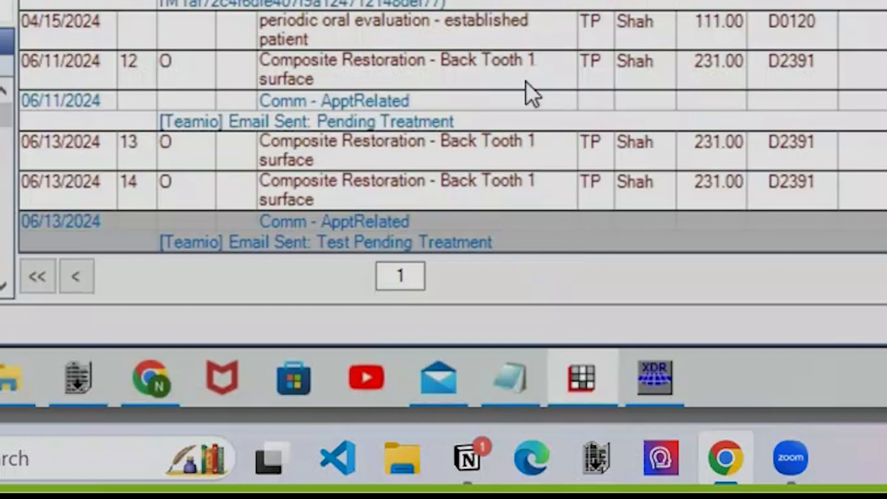
pyautogui.scroll(9, 453, 127)
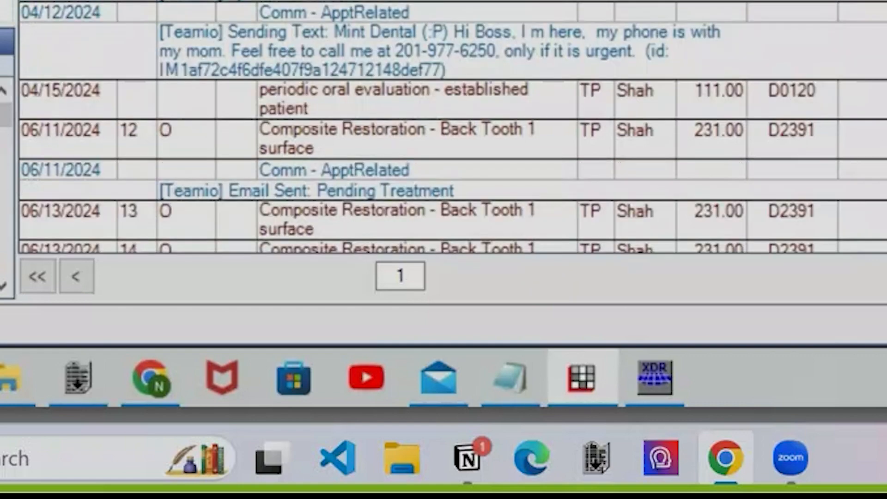
pyautogui.scroll(-8, 453, 127)
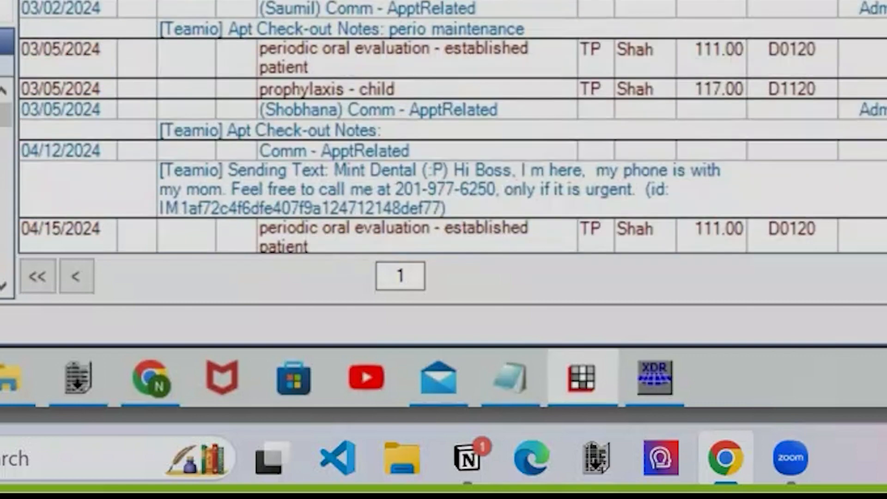